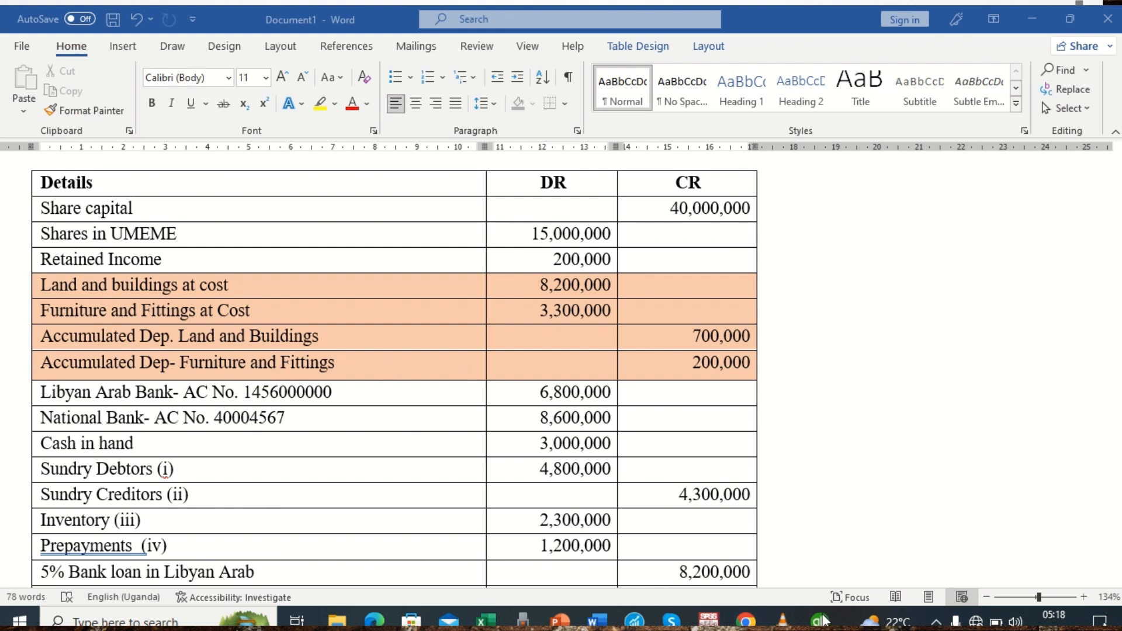
Switch to QuickBooks, open the Chart of Accounts and start adding a new account.
{"action": "mouse_move", "coordinate": [819, 616]}
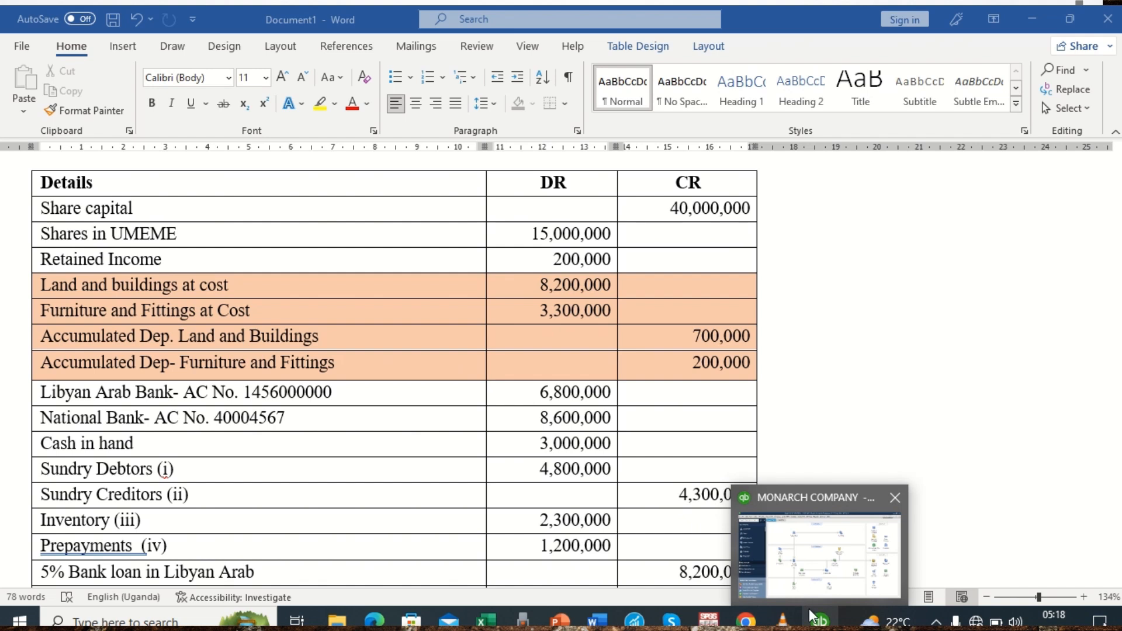
{"action": "left_click", "coordinate": [819, 619]}
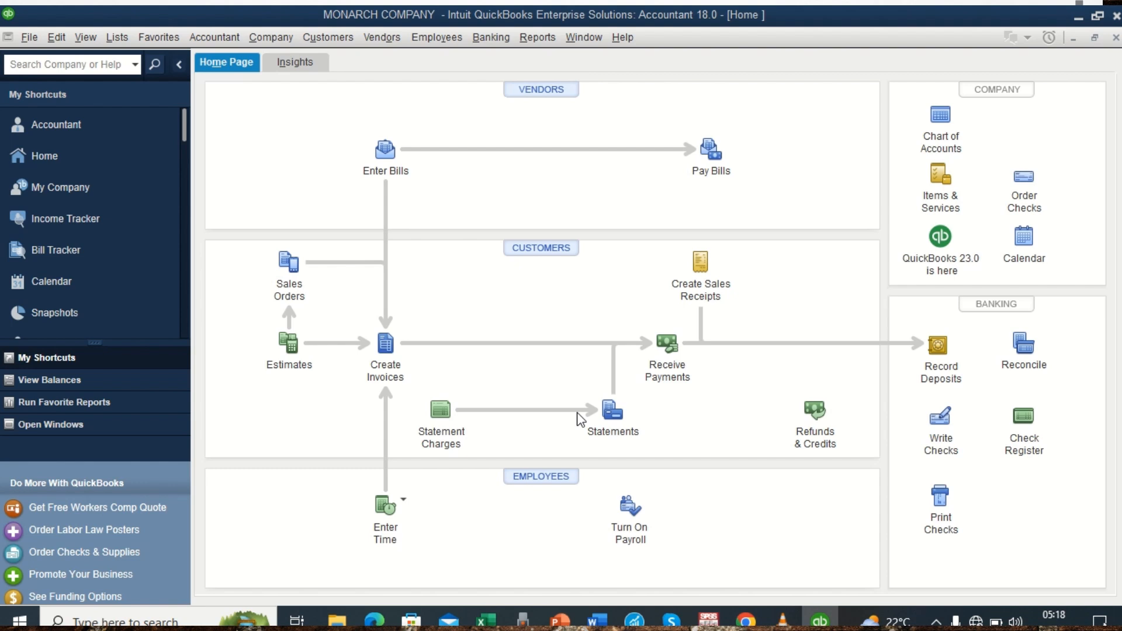
{"action": "left_click", "coordinate": [214, 36]}
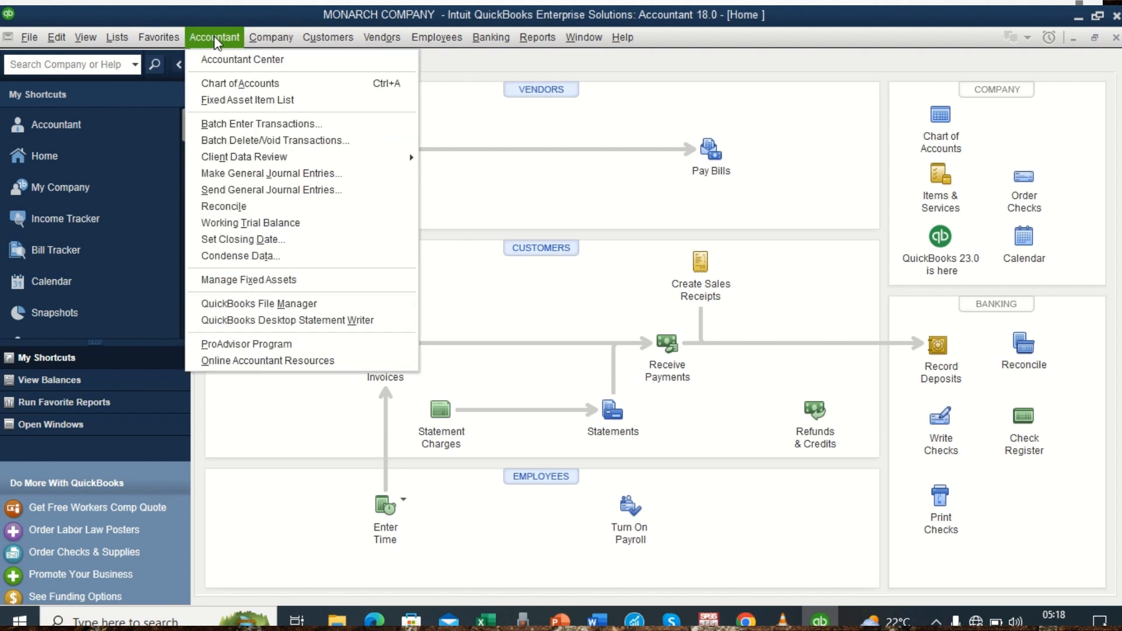
{"action": "left_click", "coordinate": [218, 85]}
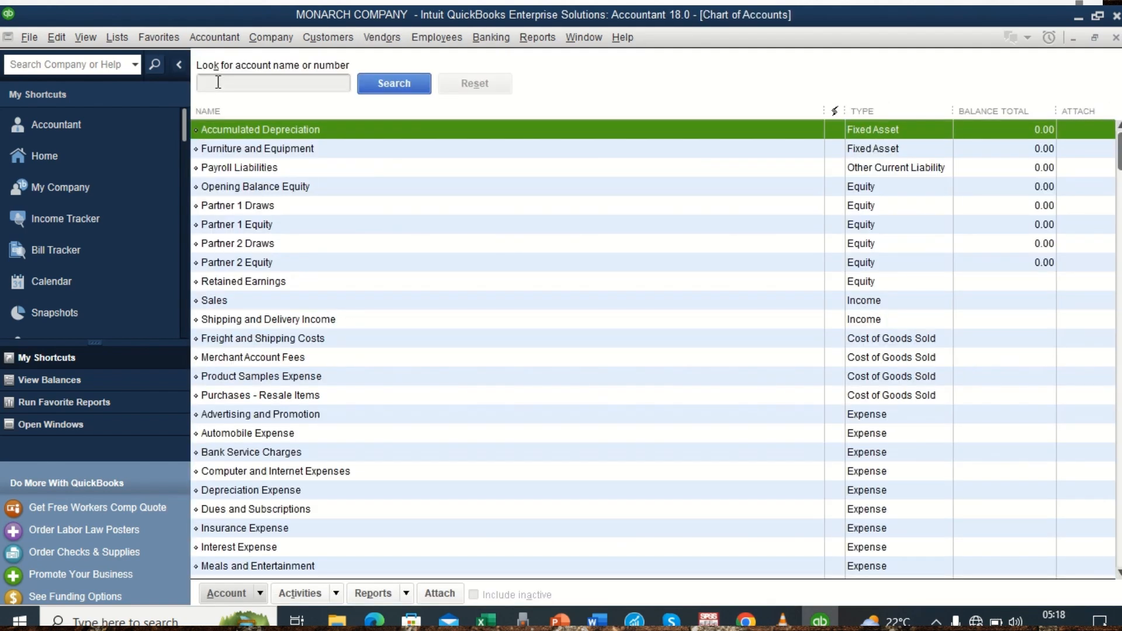
{"action": "left_click", "coordinate": [261, 594]}
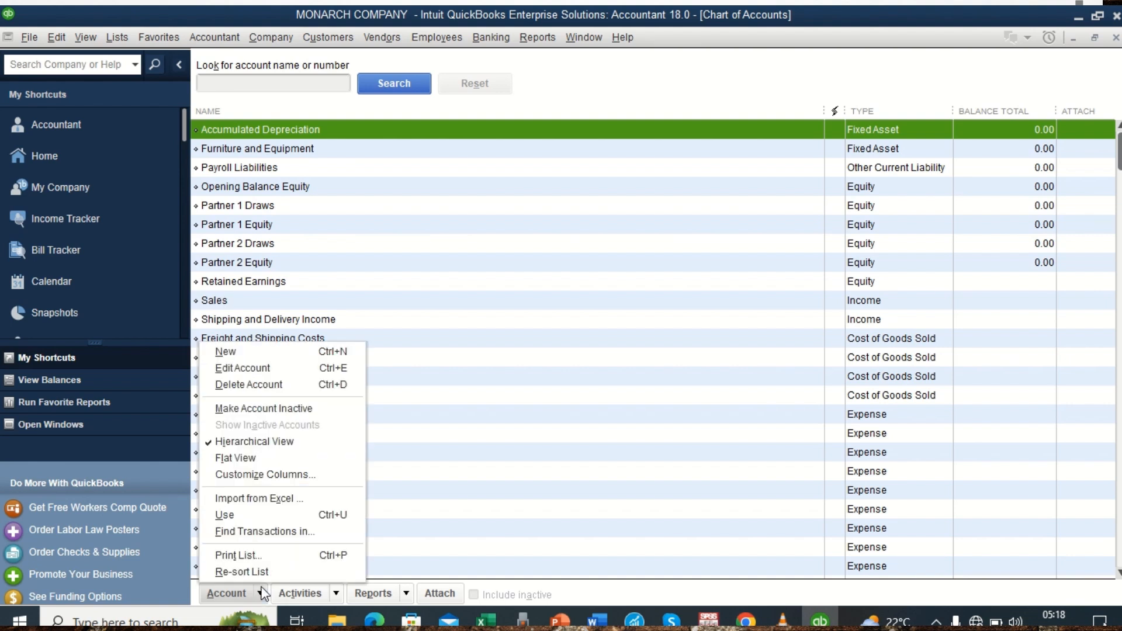
{"action": "left_click", "coordinate": [255, 351]}
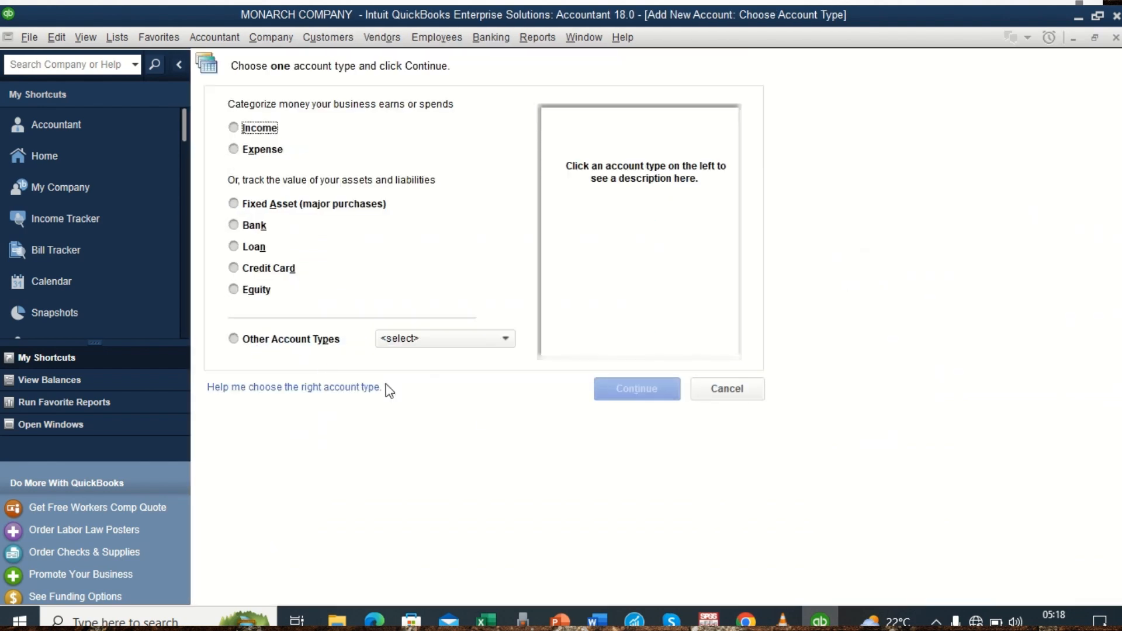
Check the trial balance in Word, return to QuickBooks, and continue with Fixed Asset as the new account's type.
{"action": "left_click", "coordinate": [597, 619]}
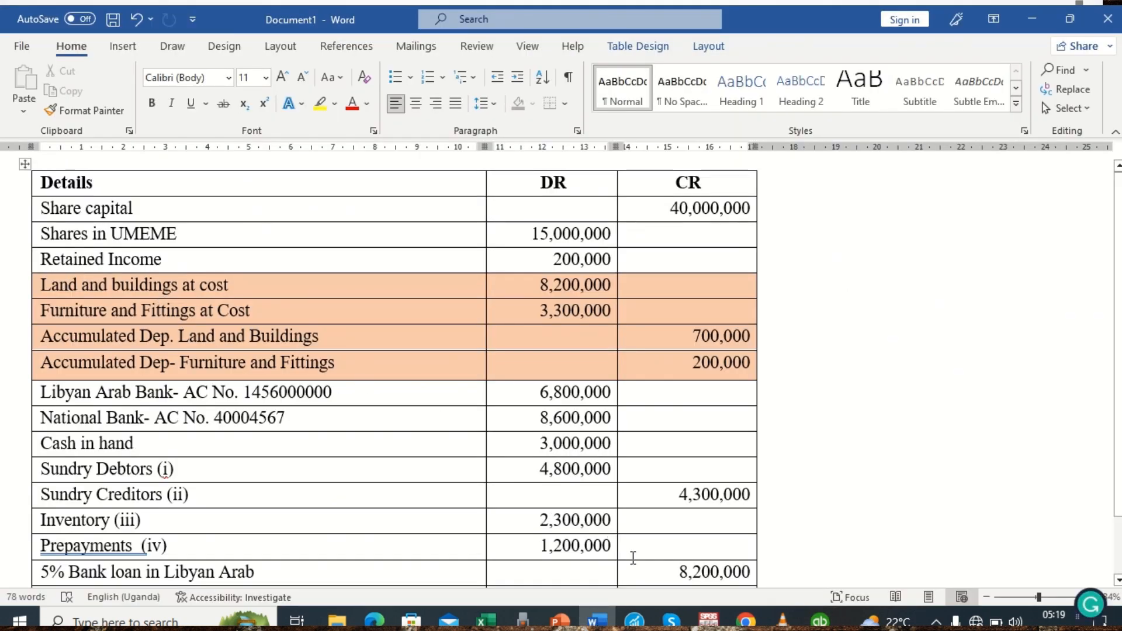
{"action": "left_click", "coordinate": [819, 618]}
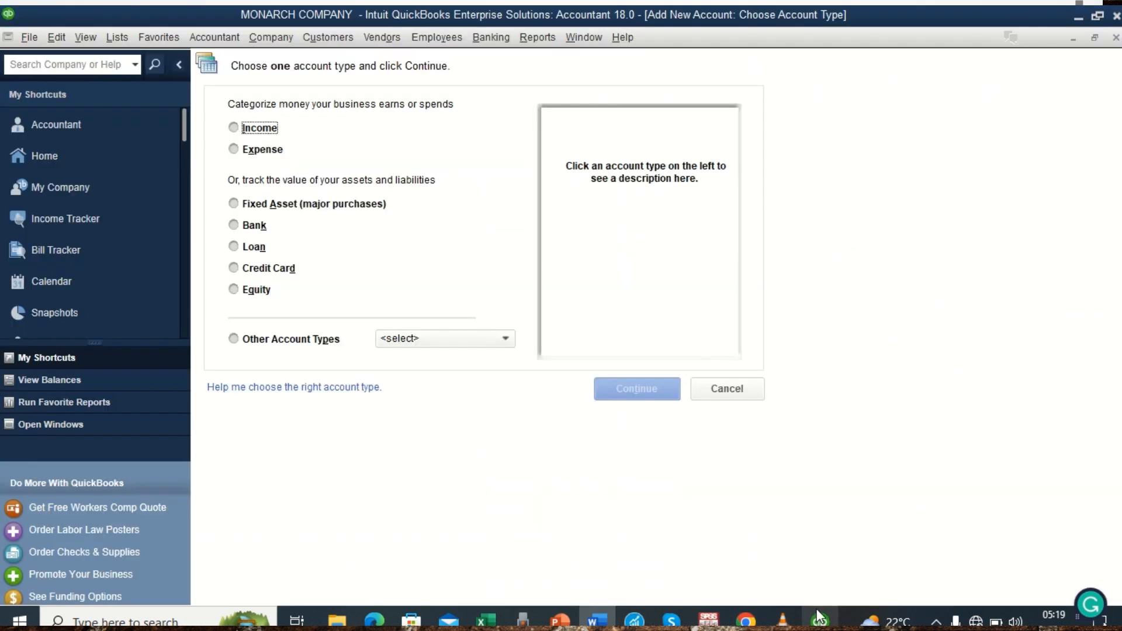
{"action": "left_click", "coordinate": [269, 204]}
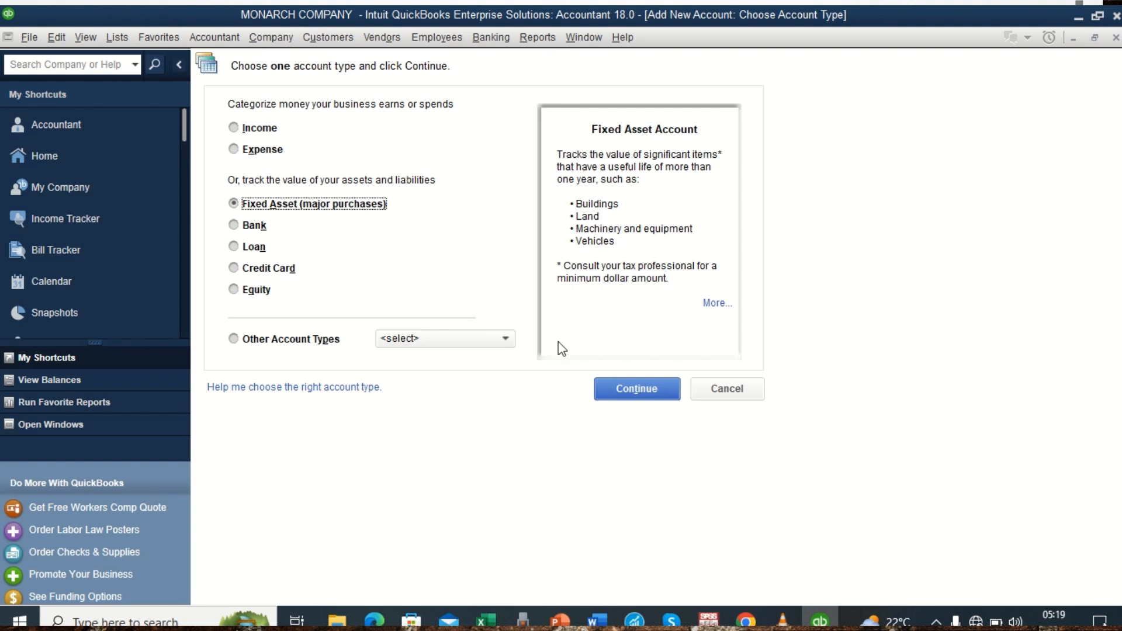
{"action": "left_click", "coordinate": [646, 395]}
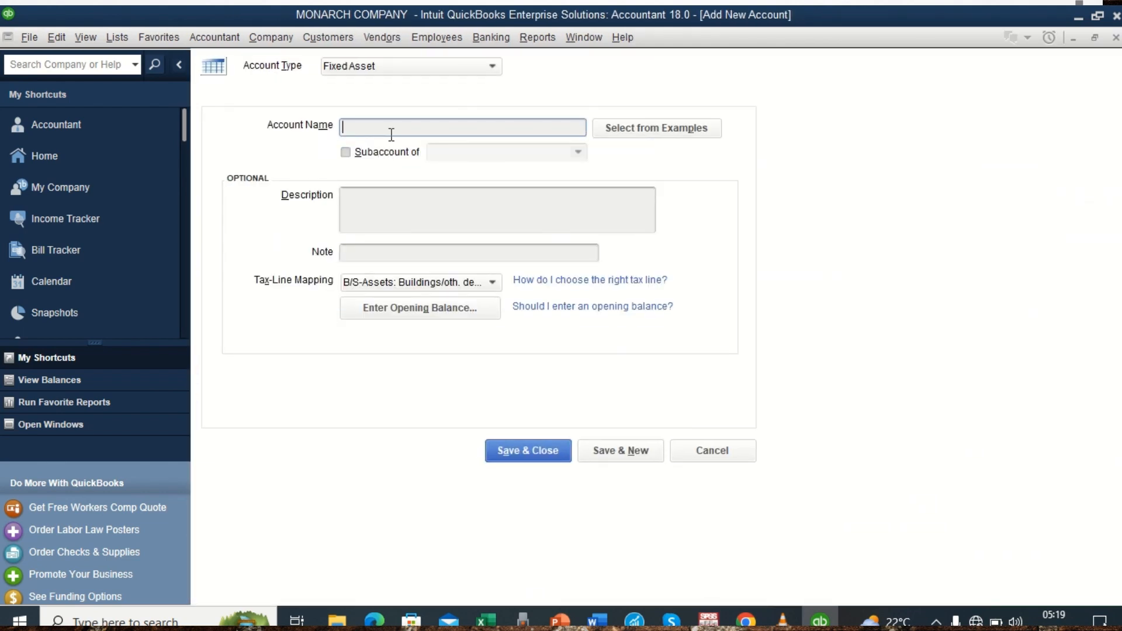
Check the trial balance in Word and name the new fixed asset account "Land and Building" in QuickBooks.
{"action": "left_click", "coordinate": [602, 621]}
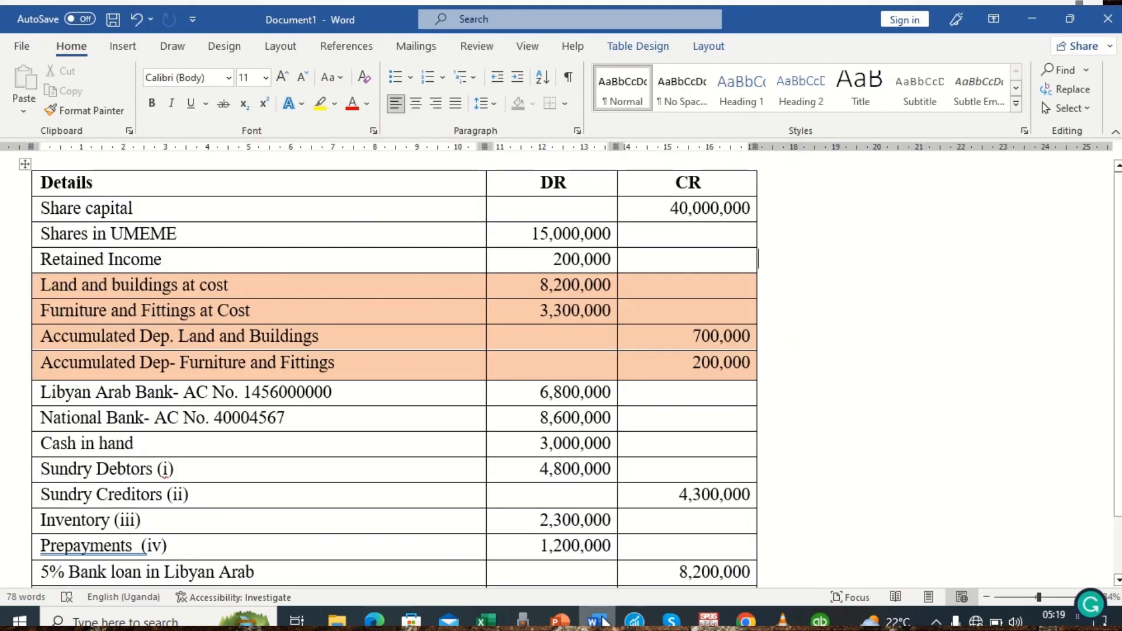
{"action": "left_click", "coordinate": [601, 620]}
{"action": "left_click", "coordinate": [449, 123]}
{"action": "type", "text": "Land"}
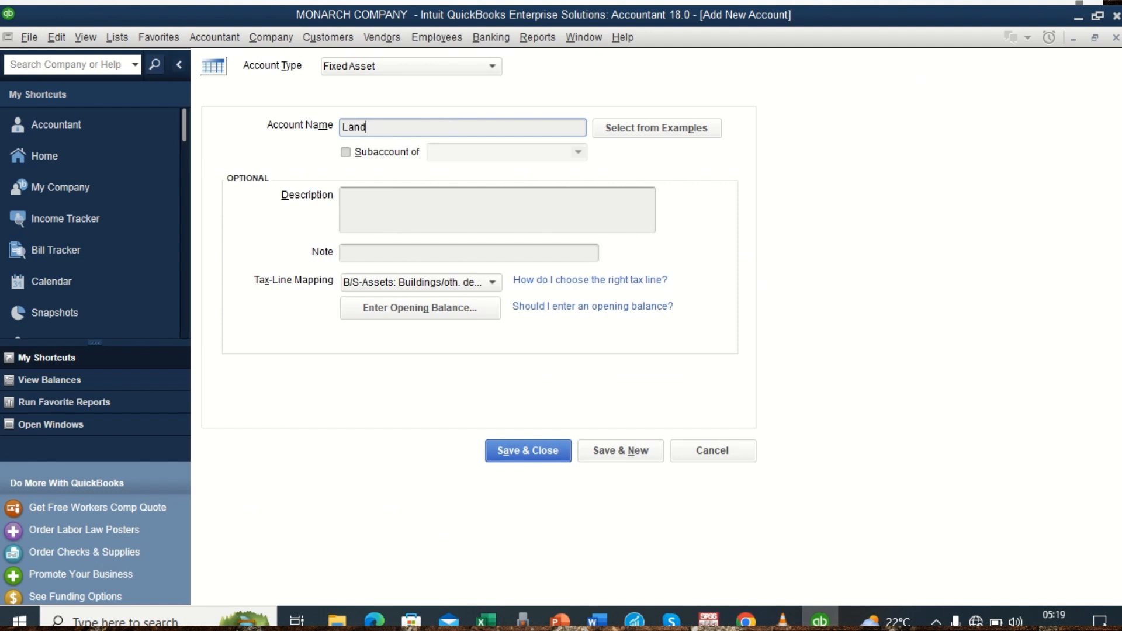
{"action": "type", "text": " and Building"}
Give Land and Building an opening balance of 8,200,000 as of 31/03/2023, checked against the Word table, and save it, starting another account.
{"action": "left_click", "coordinate": [595, 620]}
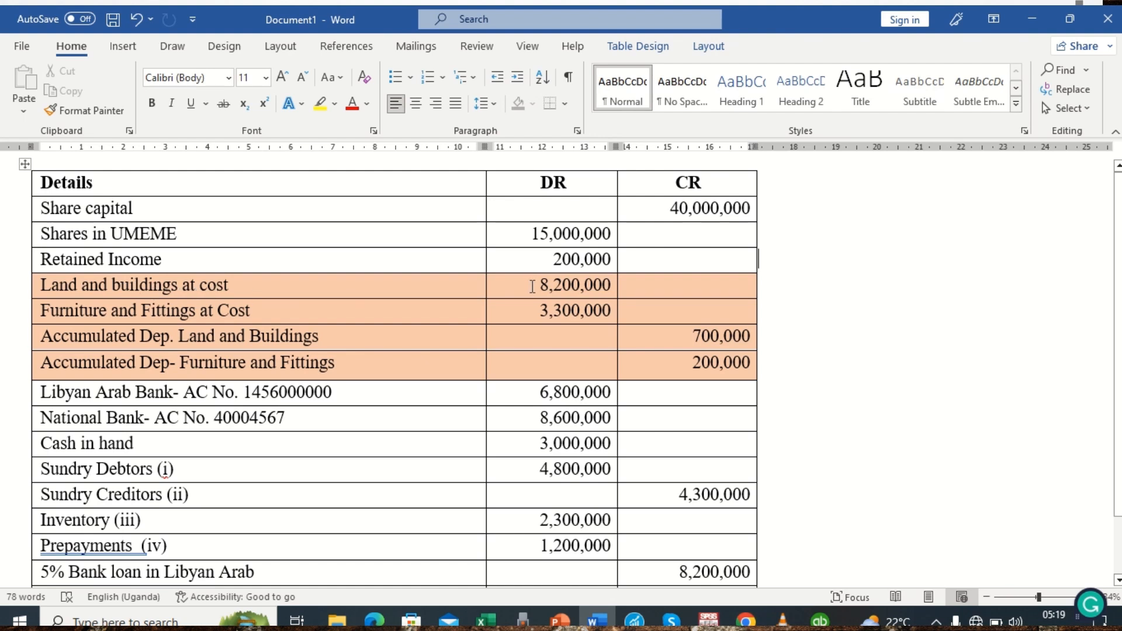
{"action": "left_click", "coordinate": [820, 619]}
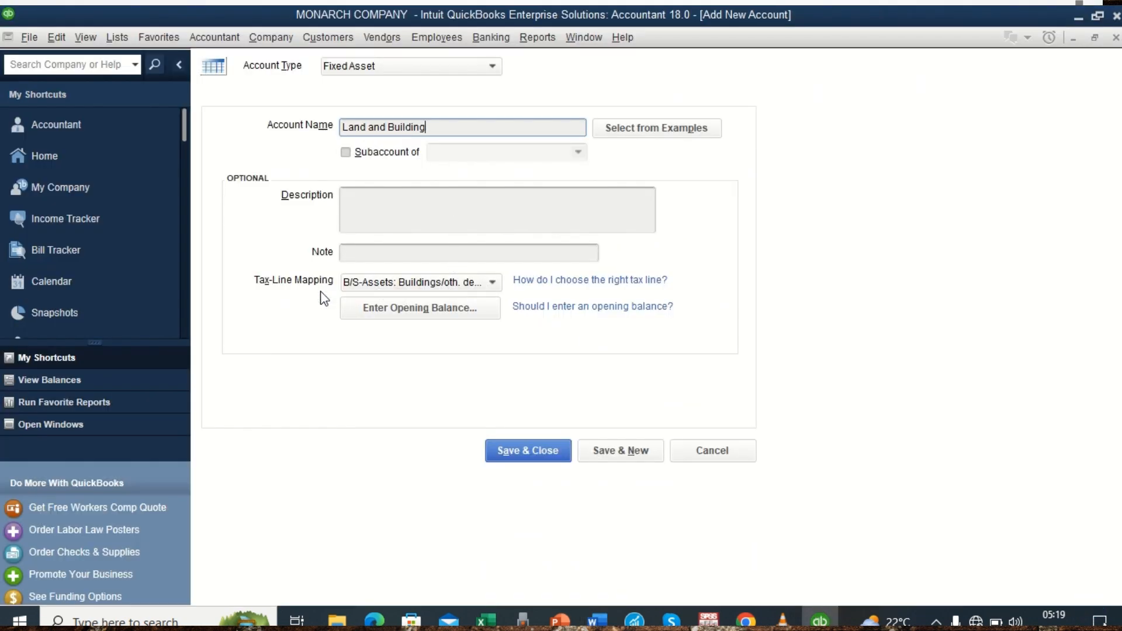
{"action": "left_click", "coordinate": [410, 315]}
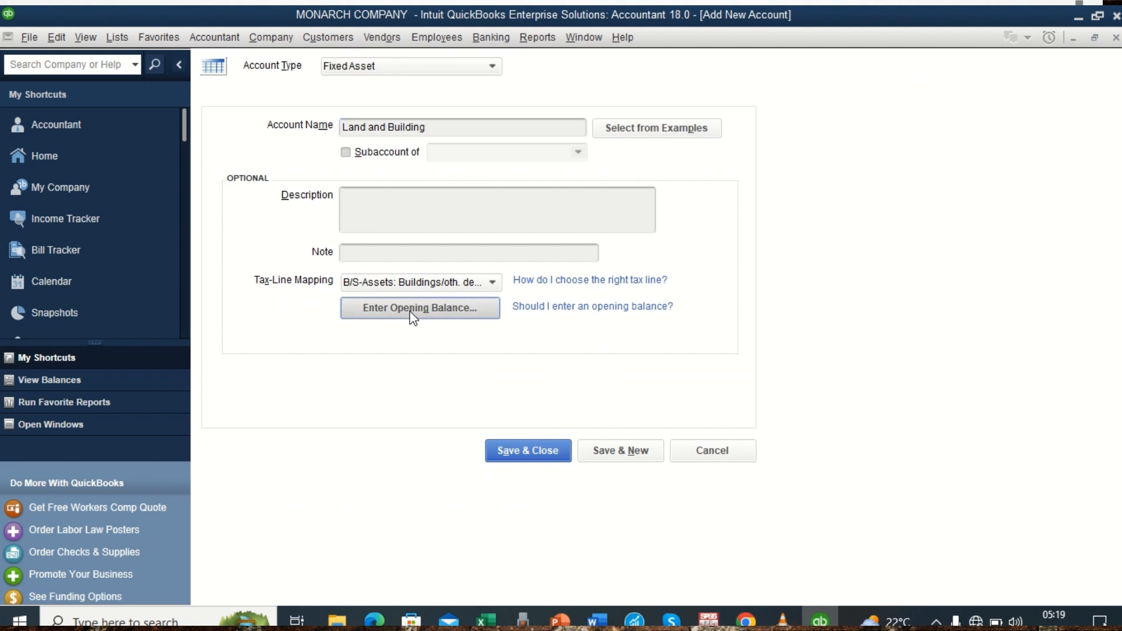
{"action": "left_click", "coordinate": [447, 256]}
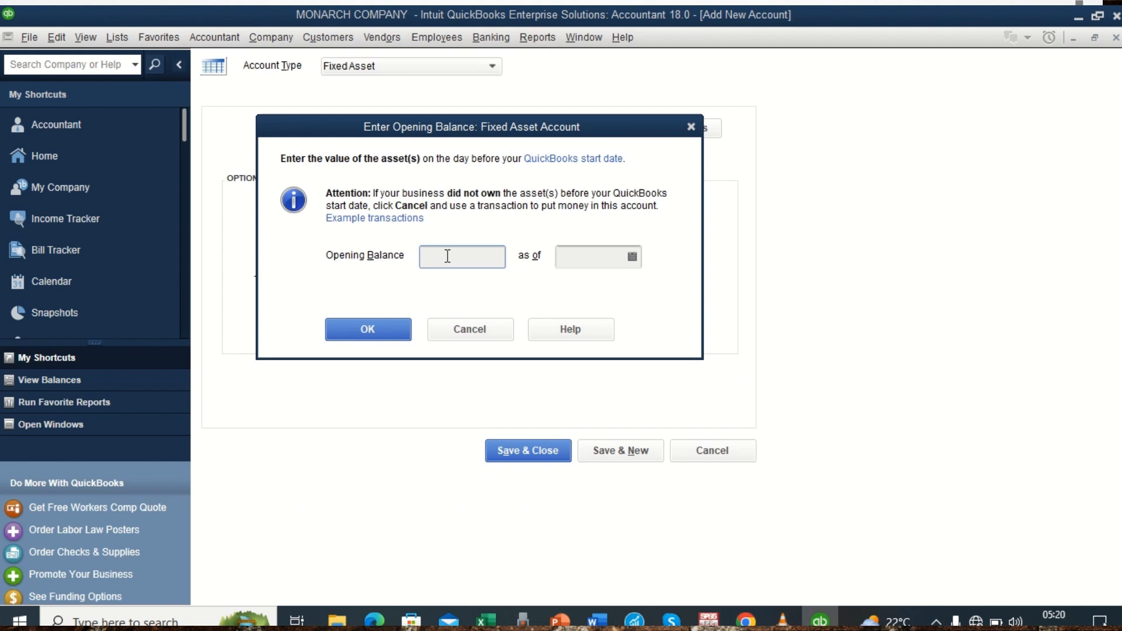
{"action": "type", "text": "8200000"}
{"action": "left_click", "coordinate": [632, 257]}
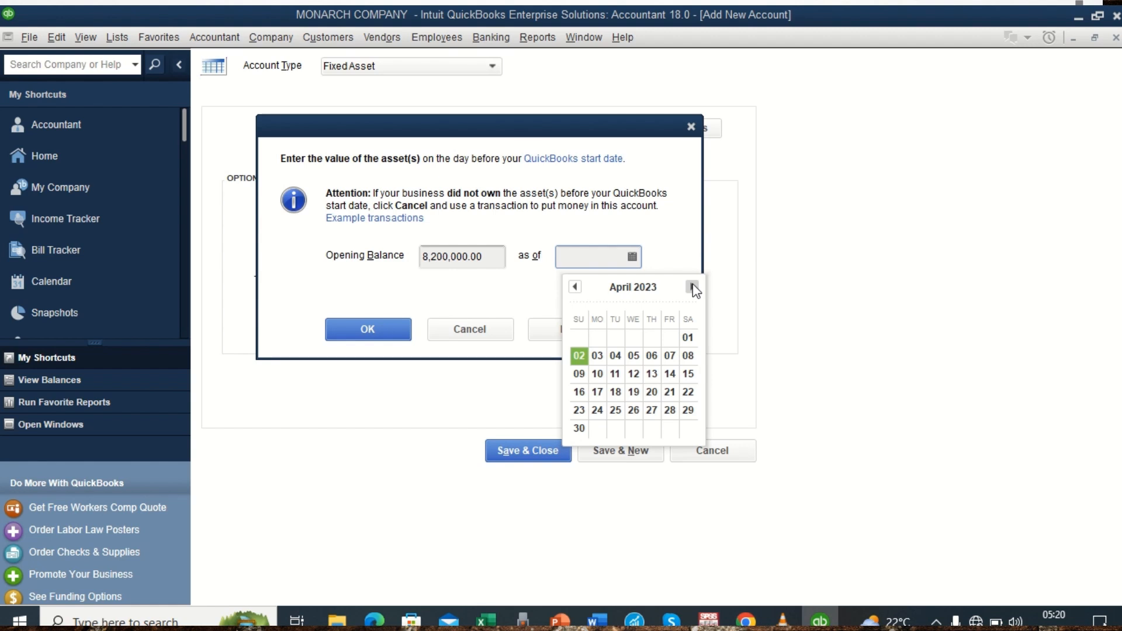
{"action": "left_click", "coordinate": [577, 287]}
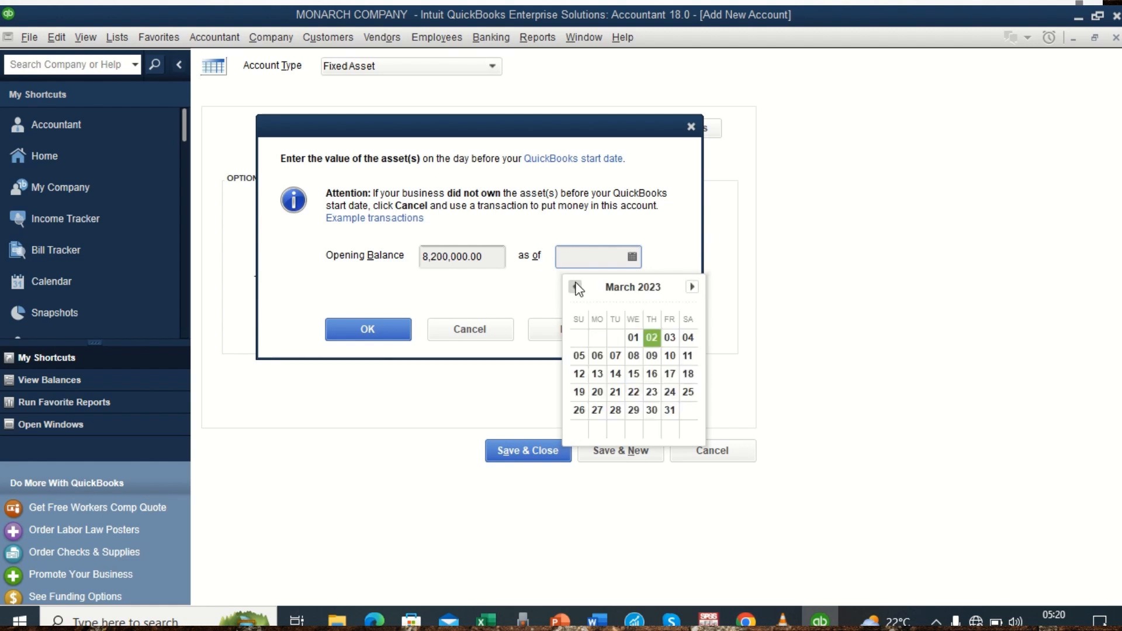
{"action": "left_click", "coordinate": [670, 409]}
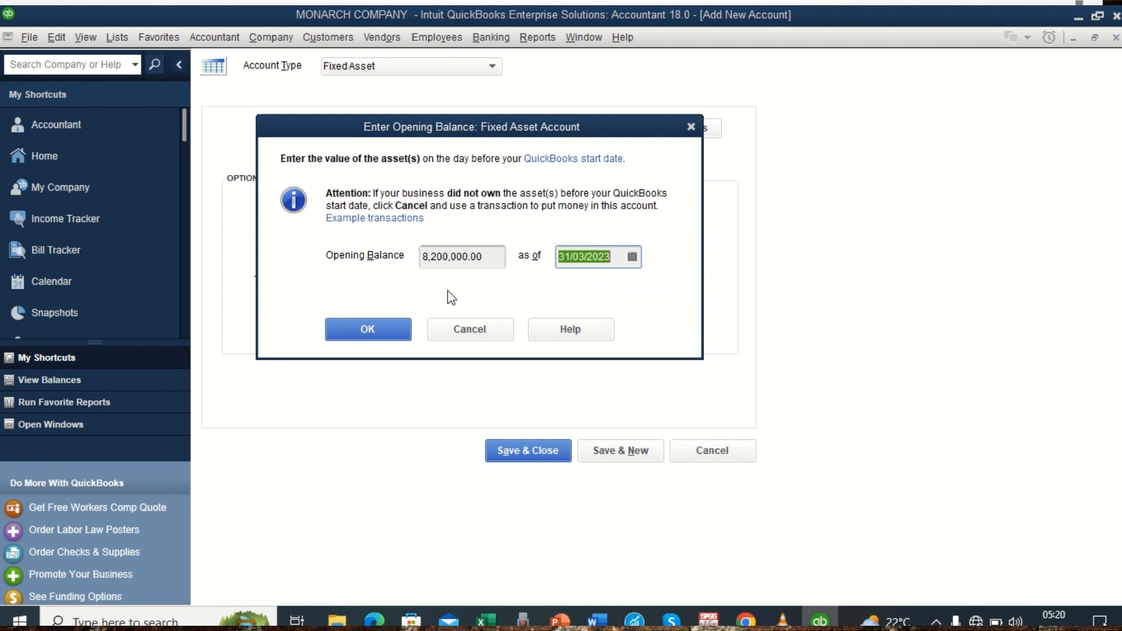
{"action": "left_click", "coordinate": [372, 335]}
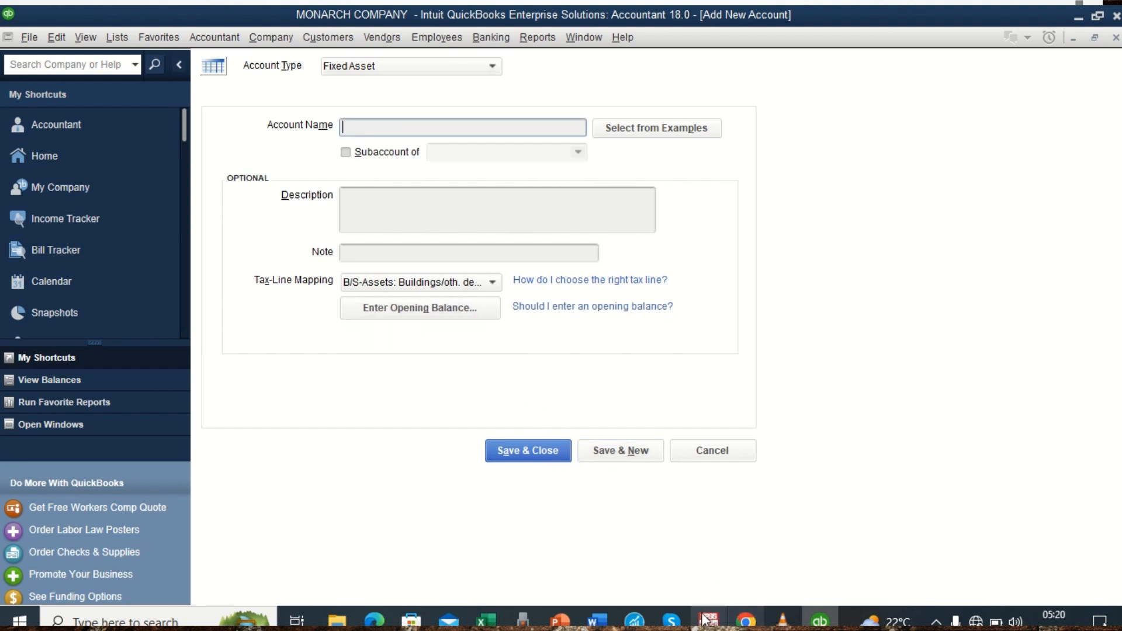
Check the next asset in the Word trial balance and name the second fixed asset account "Furniture and Fittings" in QuickBooks.
{"action": "left_click", "coordinate": [602, 618]}
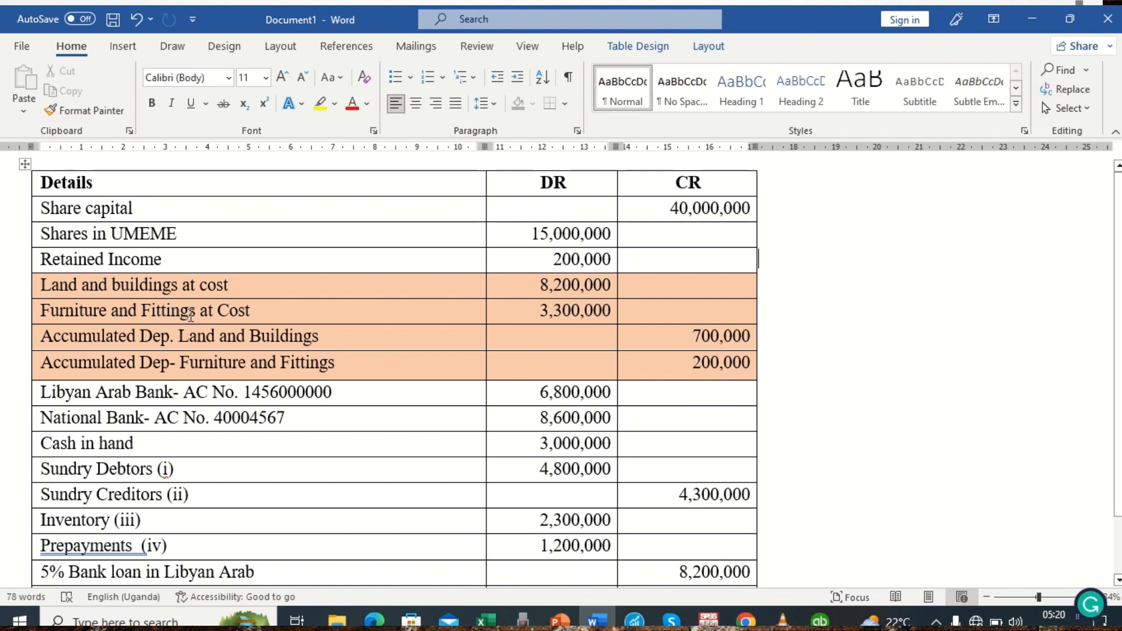
{"action": "left_click", "coordinate": [368, 451]}
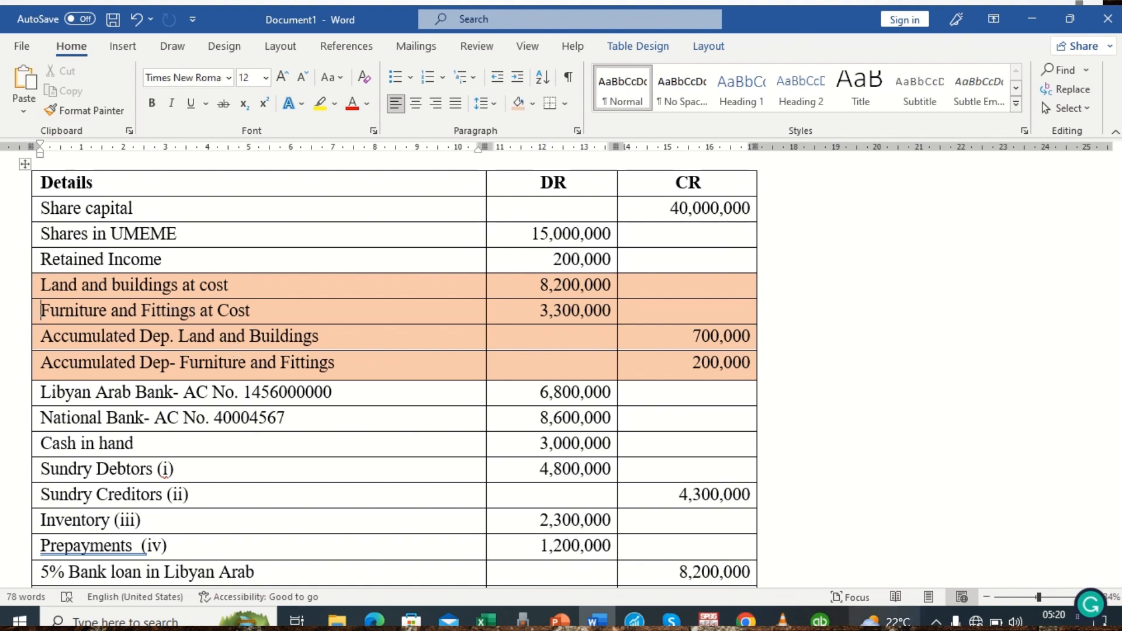
{"action": "left_click", "coordinate": [820, 620]}
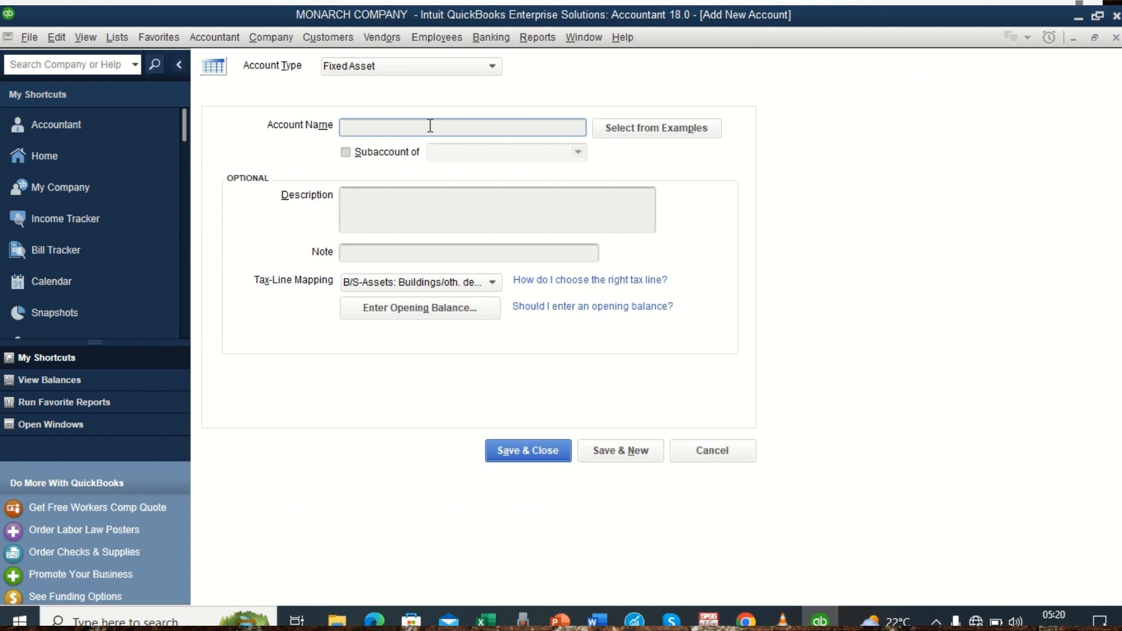
{"action": "type", "text": "Furniture and Fittings"}
Give Furniture and Fittings an opening balance of 3,300,000 as of 31/03/2023, save and close the account, and return to the home page.
{"action": "left_click", "coordinate": [595, 620]}
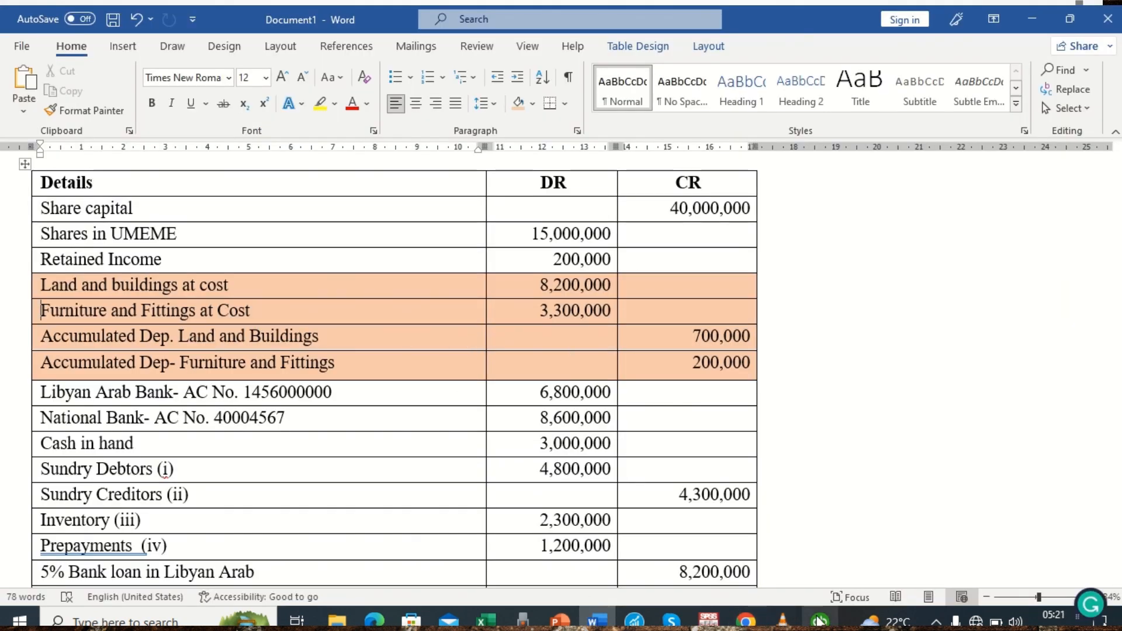
{"action": "left_click", "coordinate": [820, 621]}
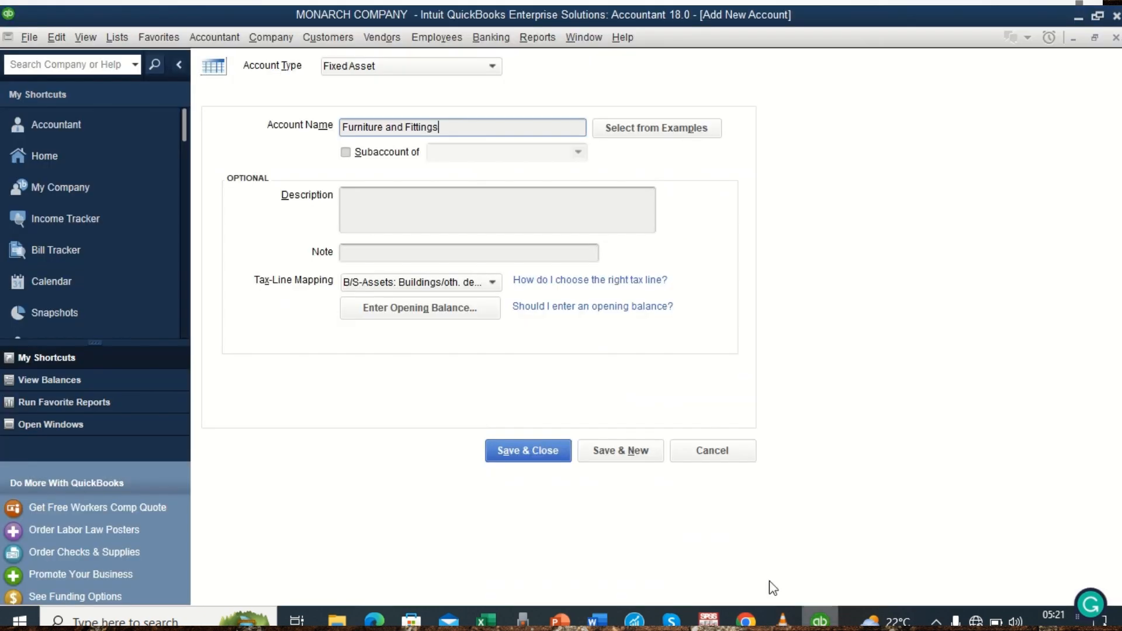
{"action": "left_click", "coordinate": [438, 309]}
{"action": "type", "text": "33"}
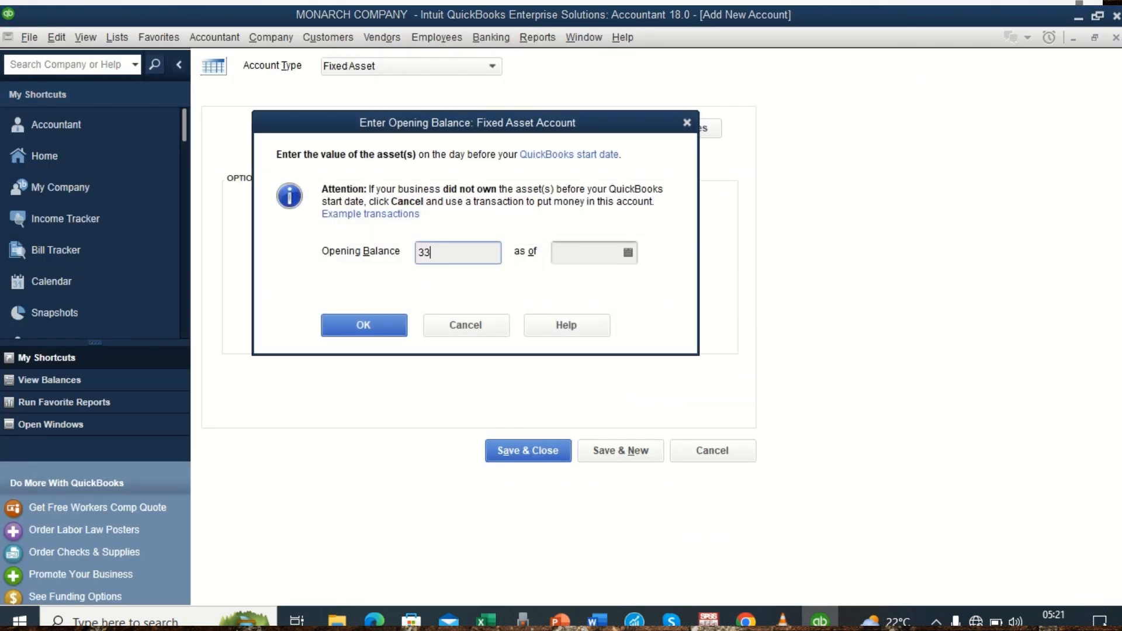
{"action": "type", "text": "00000"}
{"action": "left_click", "coordinate": [627, 252]}
{"action": "left_click", "coordinate": [572, 283]}
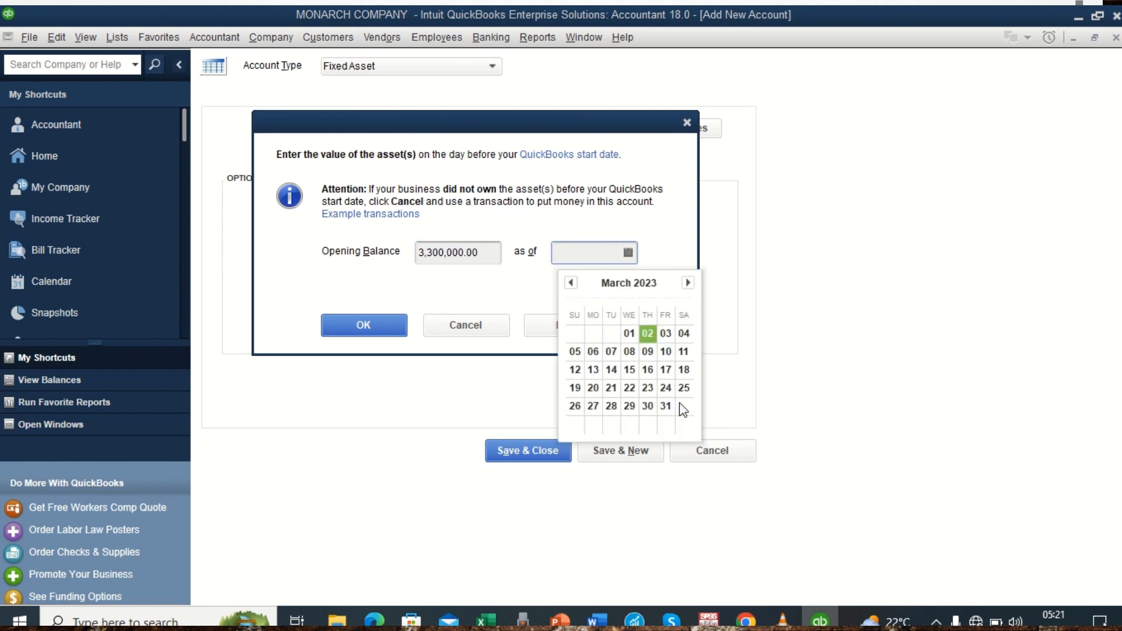
{"action": "left_click", "coordinate": [669, 403]}
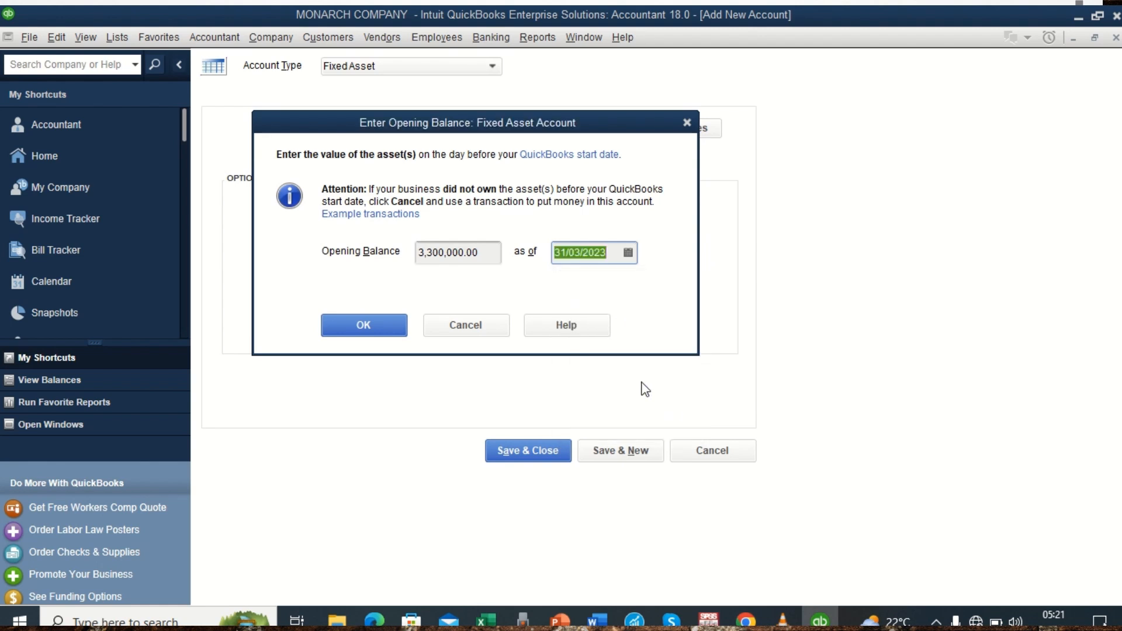
{"action": "left_click", "coordinate": [360, 327]}
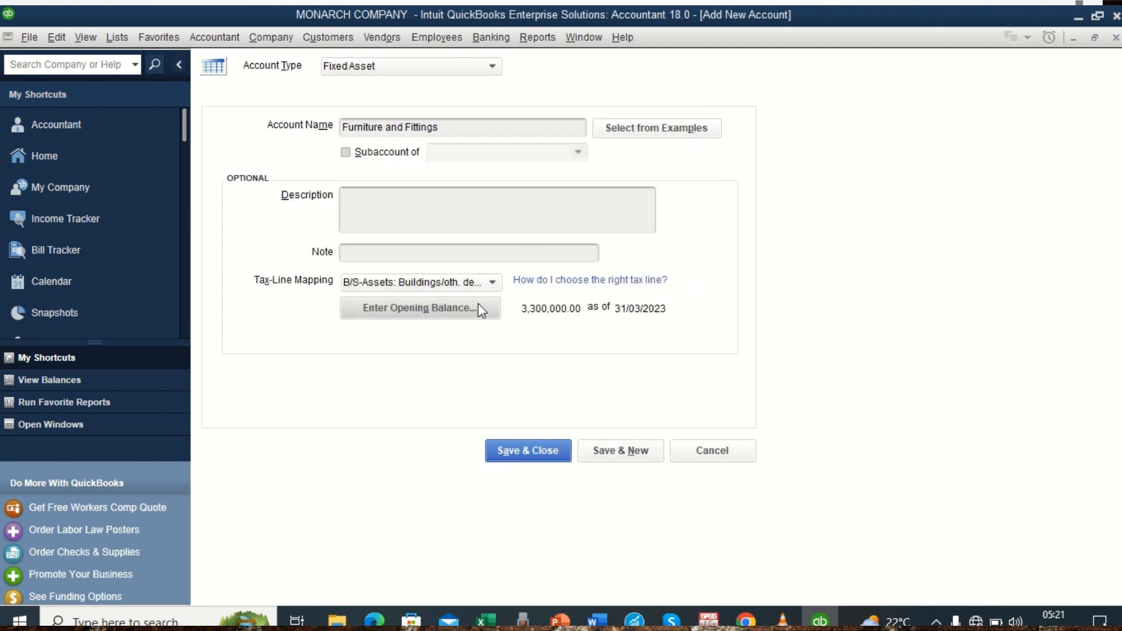
{"action": "left_click", "coordinate": [530, 446]}
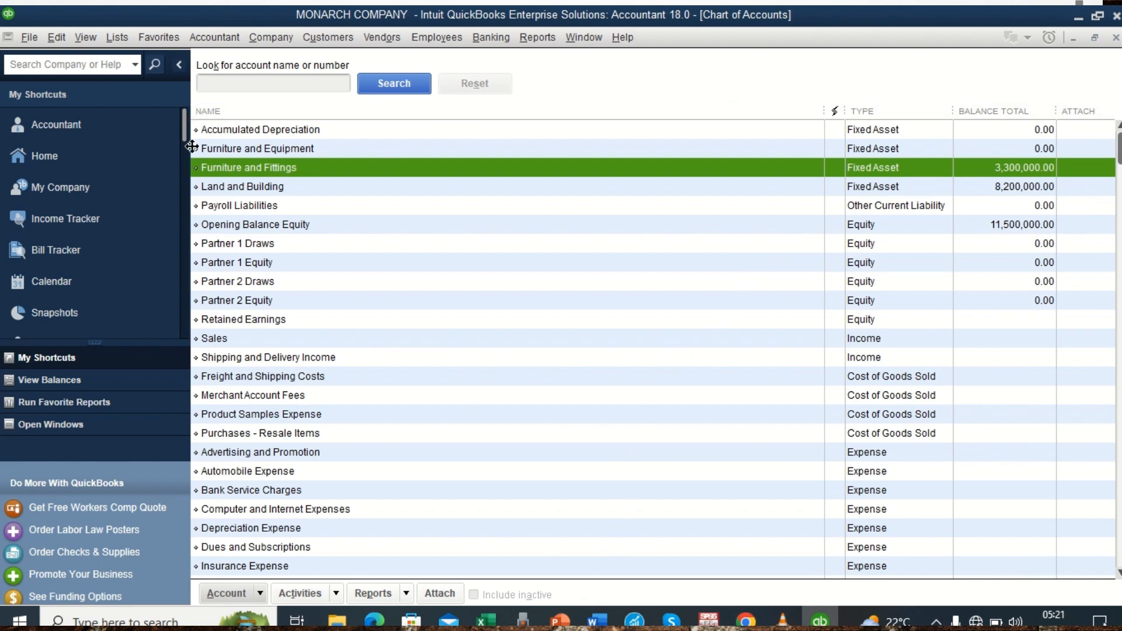
{"action": "left_click", "coordinate": [134, 154]}
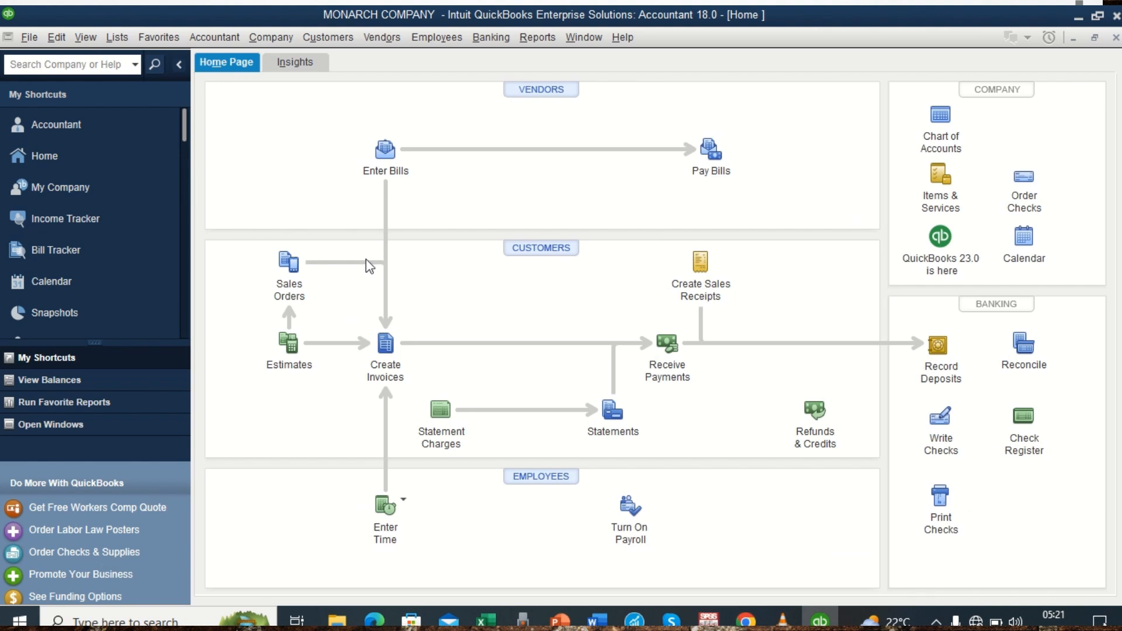
Review the fixed asset costs and accumulated depreciation of land and buildings in the Word trial balance, and return to QuickBooks.
{"action": "left_click", "coordinate": [597, 619]}
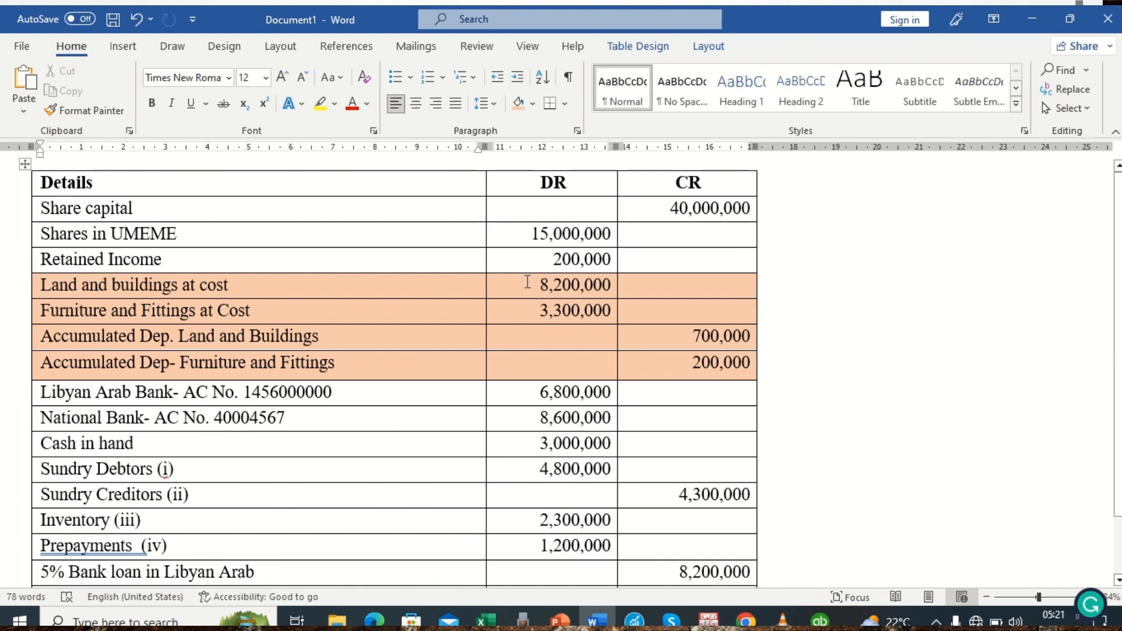
{"action": "left_click", "coordinate": [527, 281]}
{"action": "left_click", "coordinate": [529, 307]}
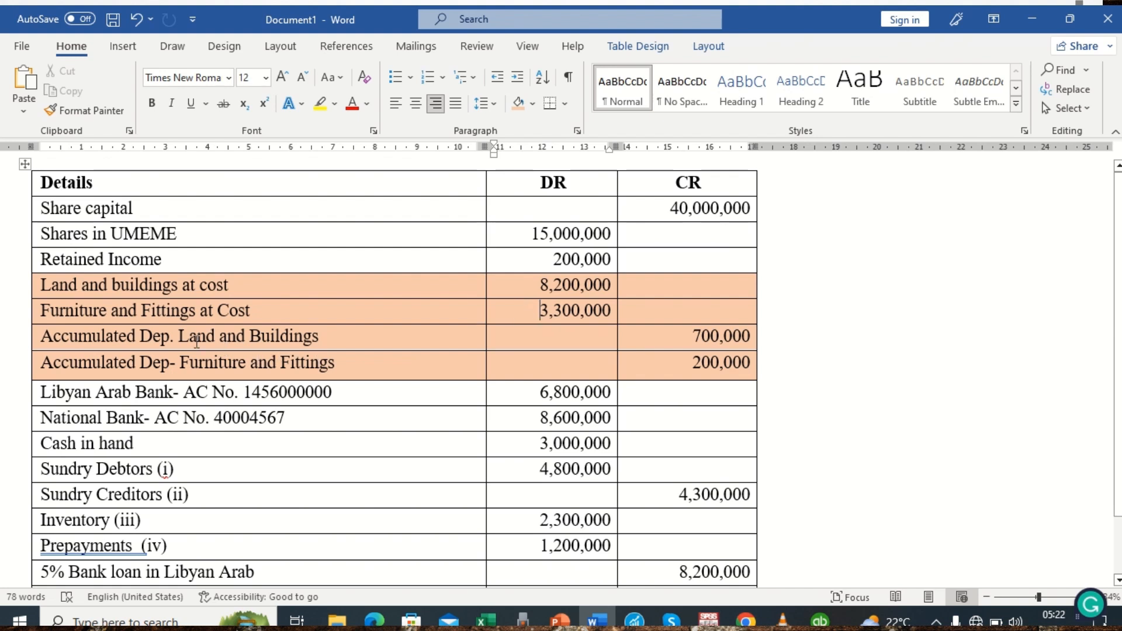
{"action": "left_click", "coordinate": [672, 334]}
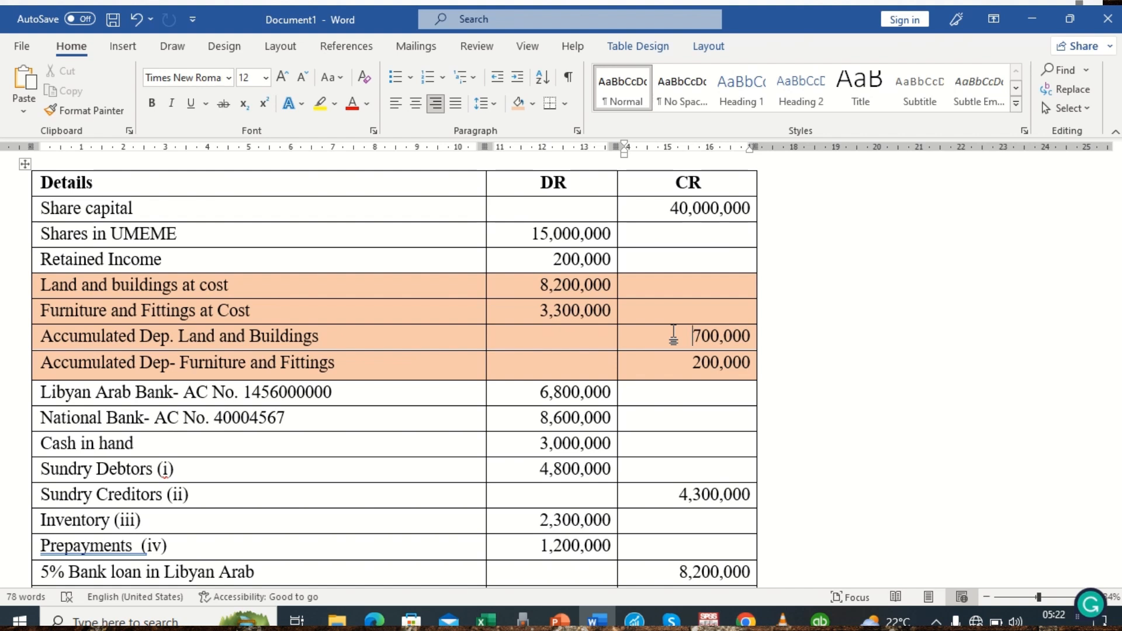
{"action": "left_click", "coordinate": [324, 342]}
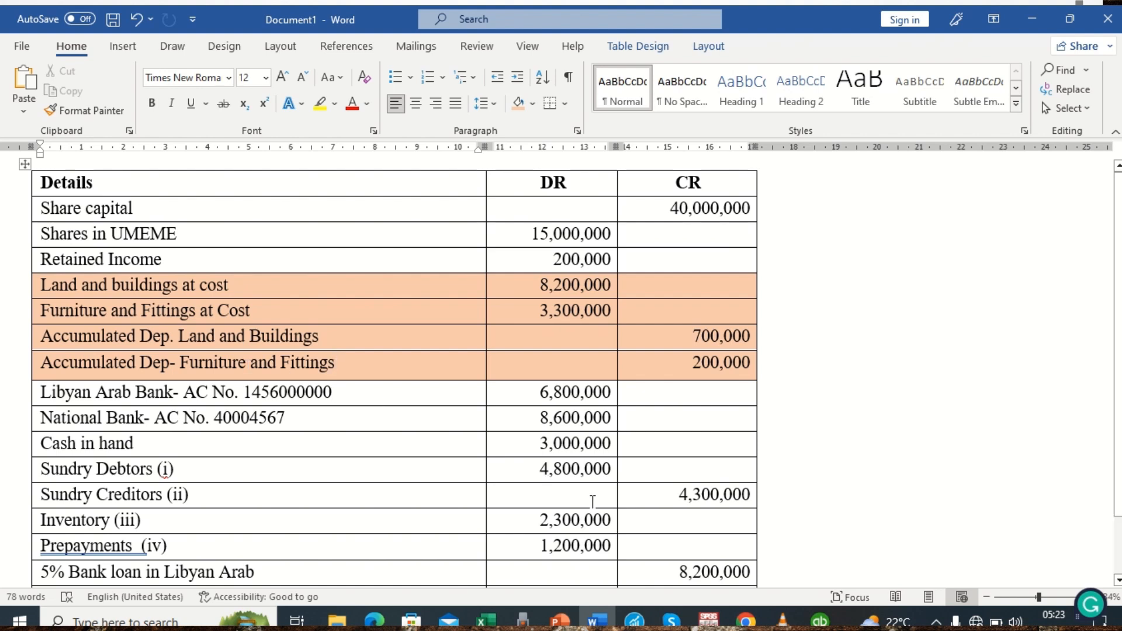
{"action": "left_click", "coordinate": [820, 620]}
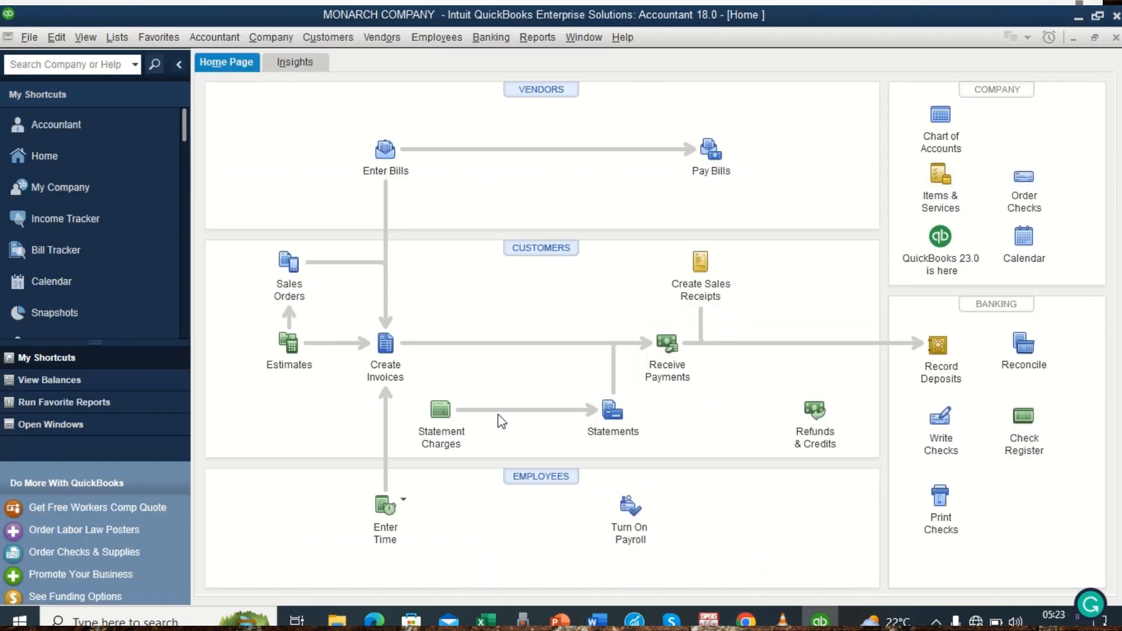
Open the chart of accounts and start a new account of the Fixed Asset type.
{"action": "left_click", "coordinate": [226, 37]}
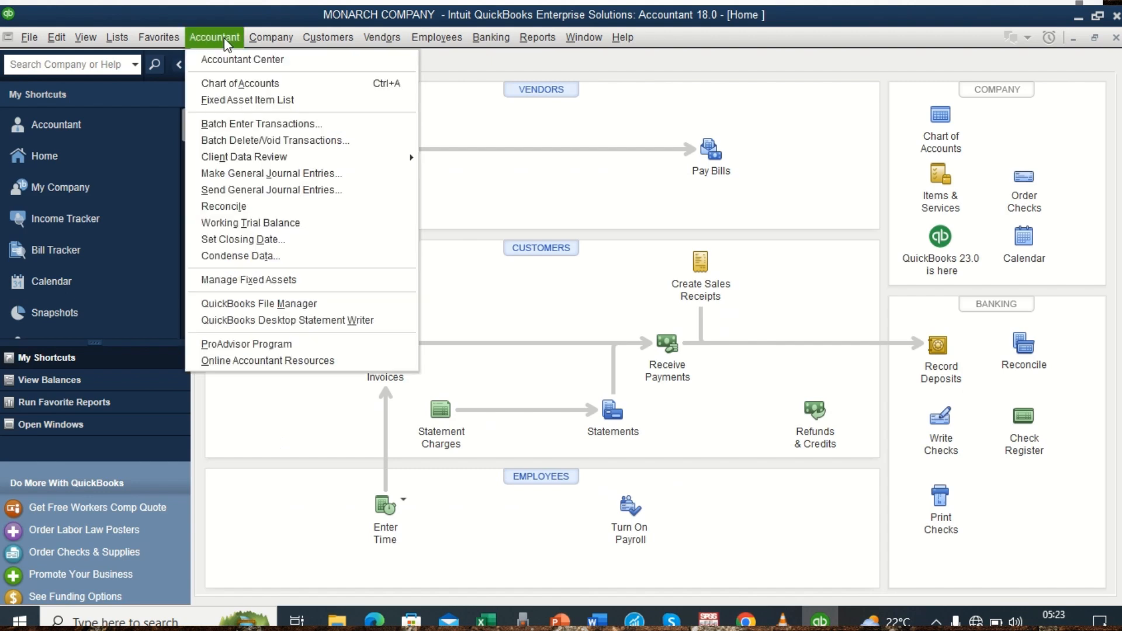
{"action": "left_click", "coordinate": [231, 83]}
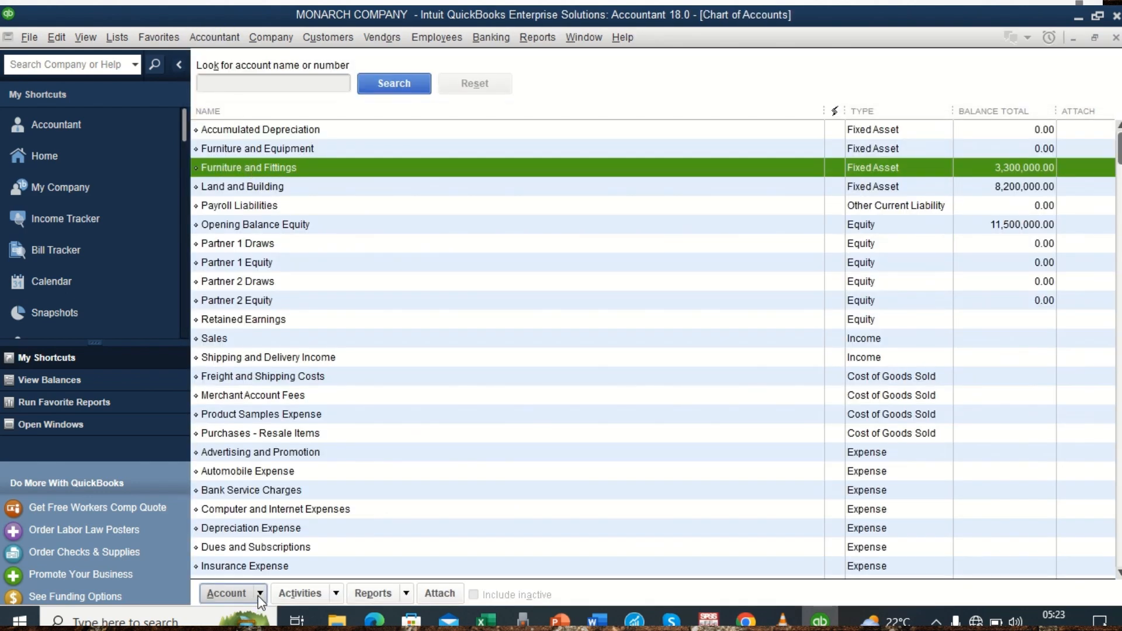
{"action": "left_click", "coordinate": [260, 595]}
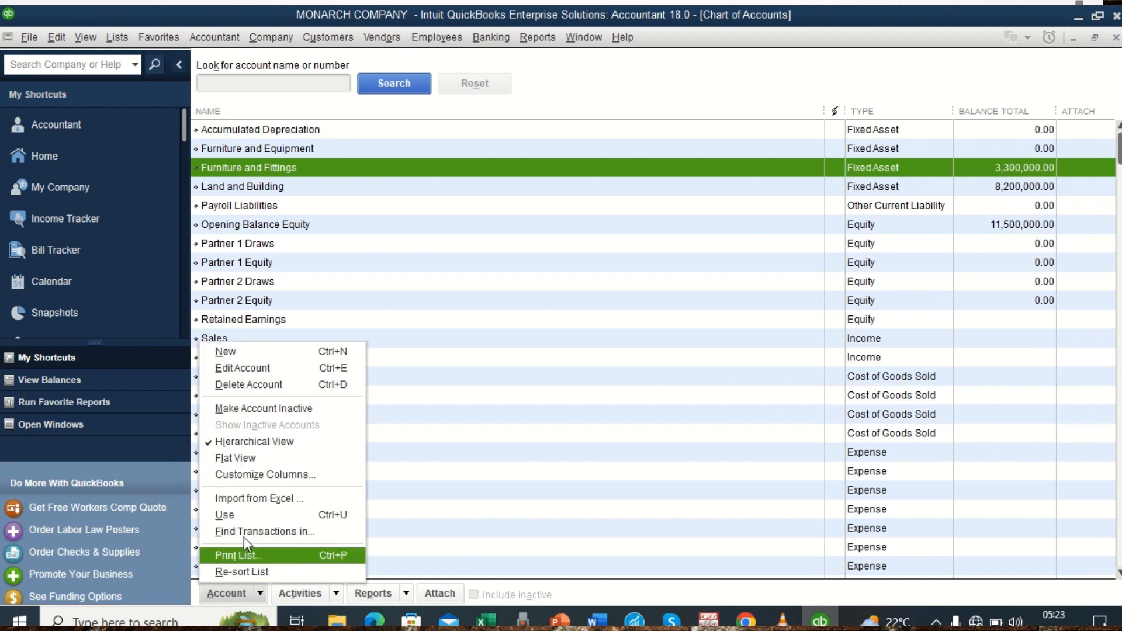
{"action": "left_click", "coordinate": [234, 353]}
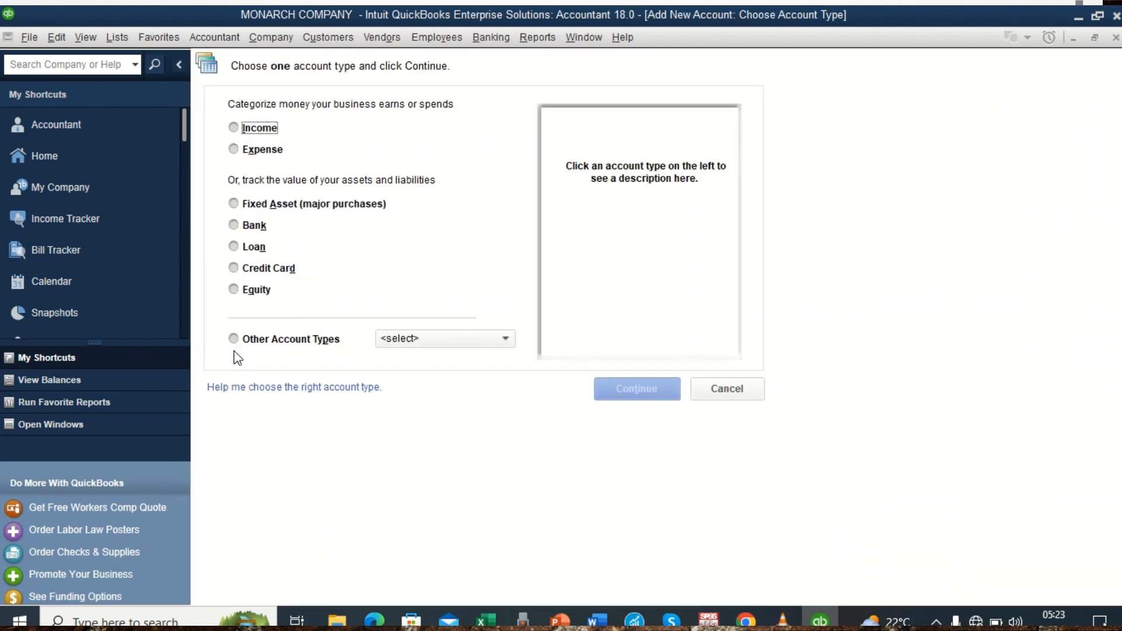
{"action": "left_click", "coordinate": [282, 206]}
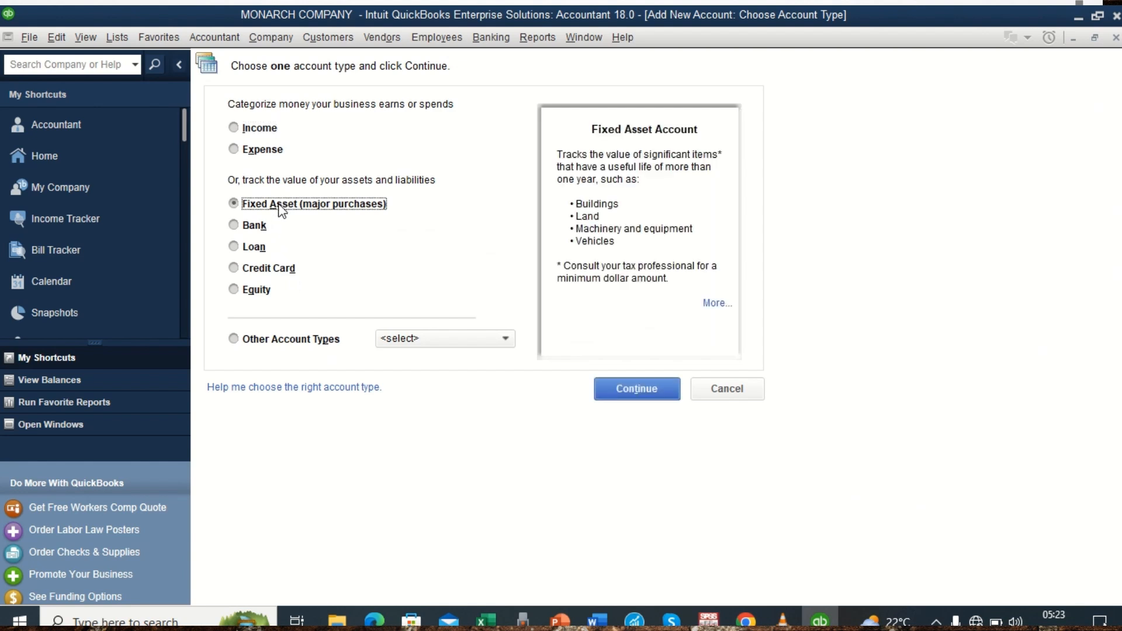
{"action": "left_click", "coordinate": [636, 386]}
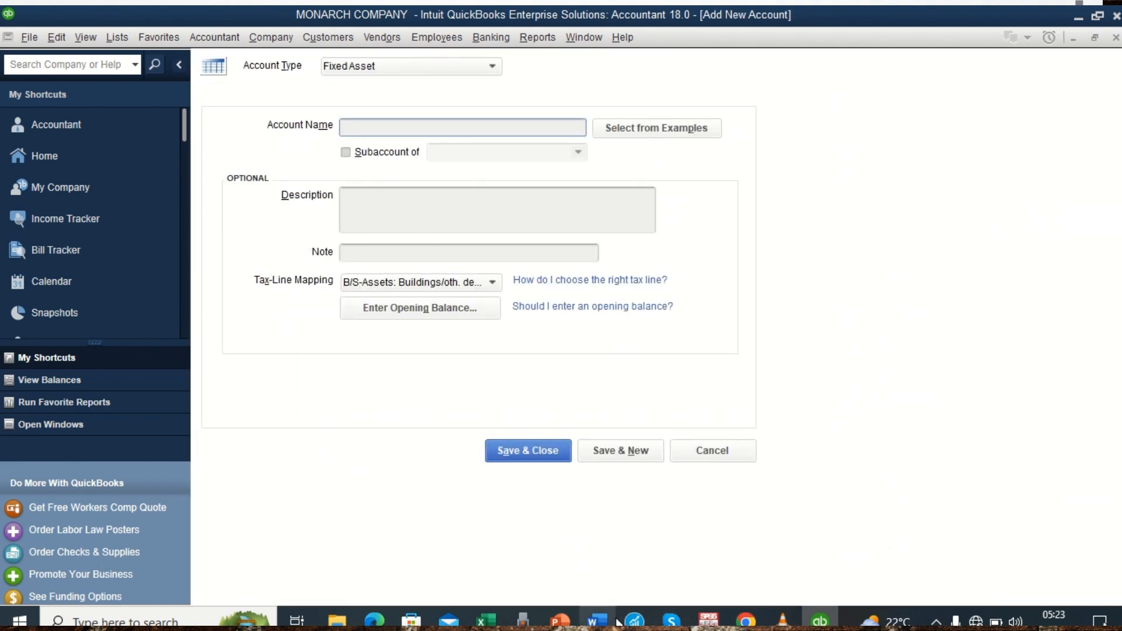
Check the accumulated depreciation rows in the Word trial balance and name the new QuickBooks account "Acc Dep of Land & Buildings".
{"action": "left_click", "coordinate": [597, 620]}
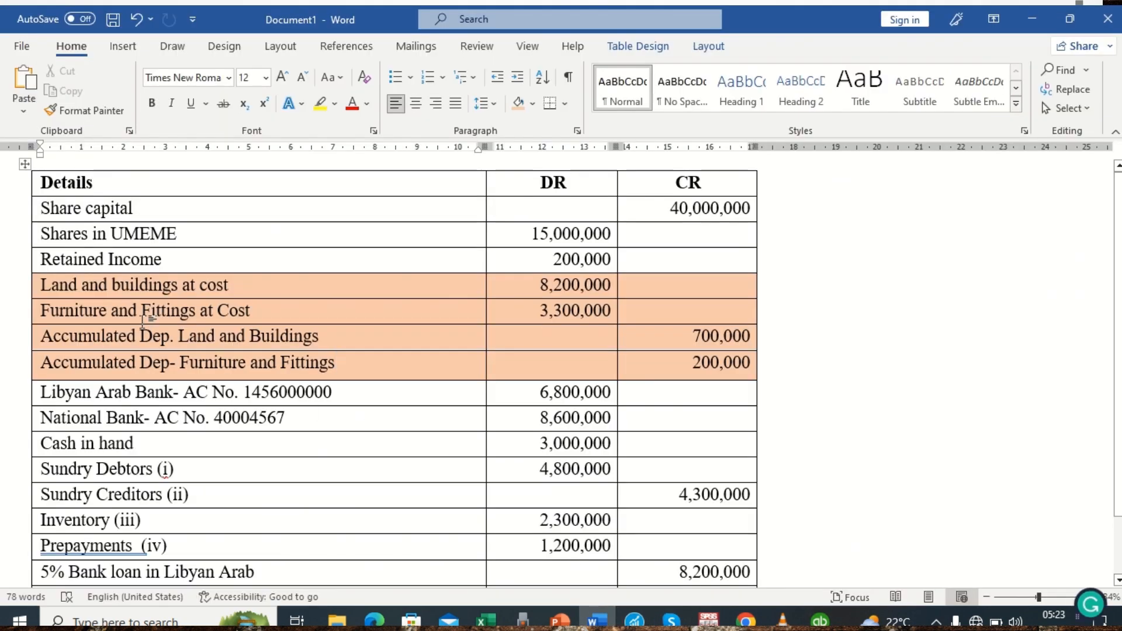
{"action": "left_click", "coordinate": [820, 620]}
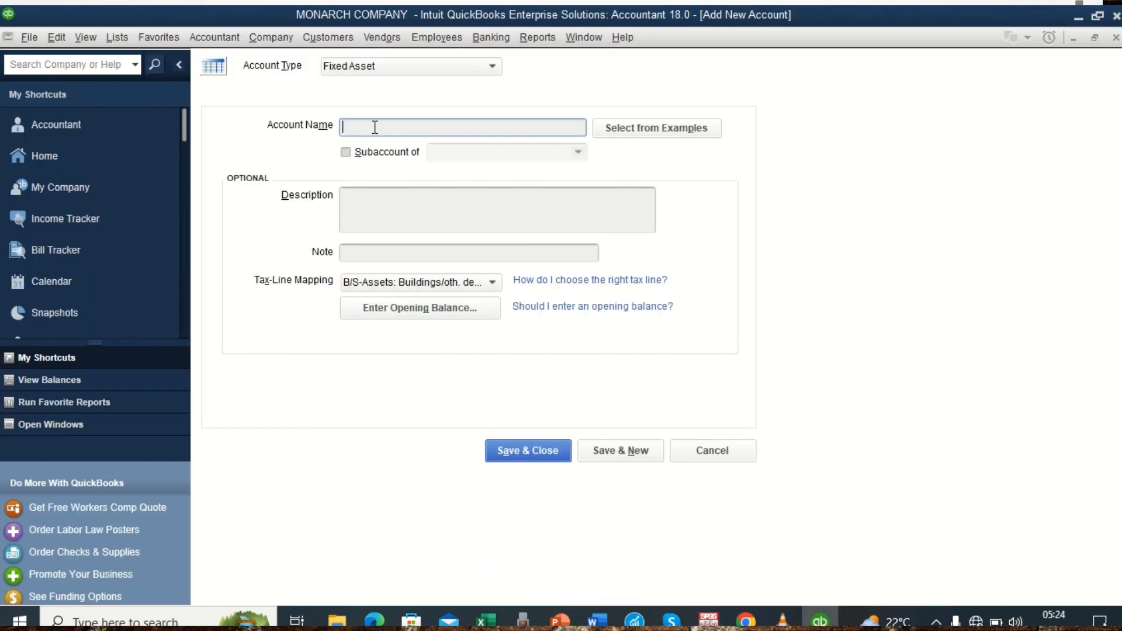
{"action": "type", "text": "Acc"}
{"action": "type", "text": "umulated"}
{"action": "type", "text": " deprec"}
{"action": "type", "text": "iat"}
{"action": "type", "text": "ion"}
{"action": "type", "text": "of"}
{"action": "type", "text": " LAN"}
{"action": "key", "text": "BackSpace"}
{"action": "key", "text": "BackSpace"}
{"action": "key", "text": "BackSpace"}
{"action": "key", "text": "BackSpace"}
{"action": "key", "text": "BackSpace"}
{"action": "key", "text": "BackSpace"}
{"action": "key", "text": "BackSpace"}
{"action": "key", "text": "BackSpace"}
{"action": "key", "text": "BackSpace"}
{"action": "key", "text": "BackSpace"}
{"action": "key", "text": "BackSpace"}
{"action": "key", "text": "BackSpace"}
{"action": "key", "text": "BackSpace"}
{"action": "key", "text": "BackSpace"}
{"action": "key", "text": "BackSpace"}
{"action": "key", "text": "BackSpace"}
{"action": "key", "text": "BackSpace"}
{"action": "key", "text": "BackSpace"}
{"action": "key", "text": "BackSpace"}
{"action": "key", "text": "BackSpace"}
{"action": "key", "text": "BackSpace"}
{"action": "key", "text": "BackSpace"}
{"action": "key", "text": "BackSpace"}
{"action": "key", "text": "BackSpace"}
{"action": "key", "text": "BackSpace"}
{"action": "key", "text": "BackSpace"}
{"action": "type", "text": "dep"}
{"action": "key", "text": "BackSpace"}
{"action": "key", "text": "BackSpace"}
{"action": "key", "text": "BackSpace"}
{"action": "type", "text": "D"}
{"action": "key", "text": "BackSpace"}
{"action": "type", "text": "Dep of Land & Buildings"}
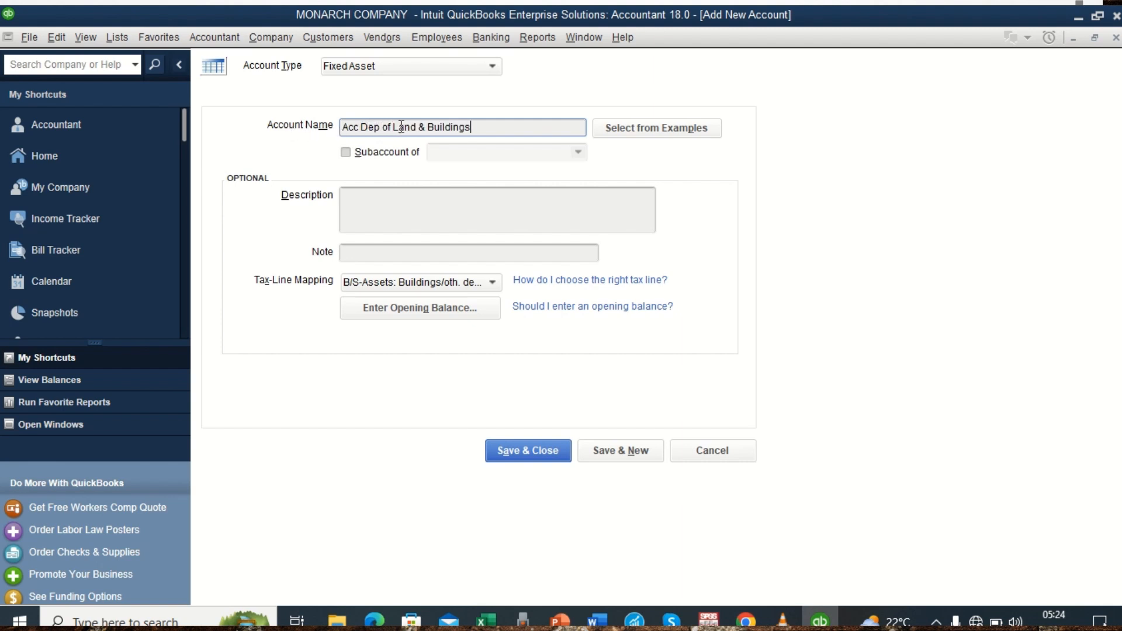
Make Acc Dep of Land & Buildings a subaccount of Land and Building and save it, starting another account.
{"action": "left_click", "coordinate": [349, 155]}
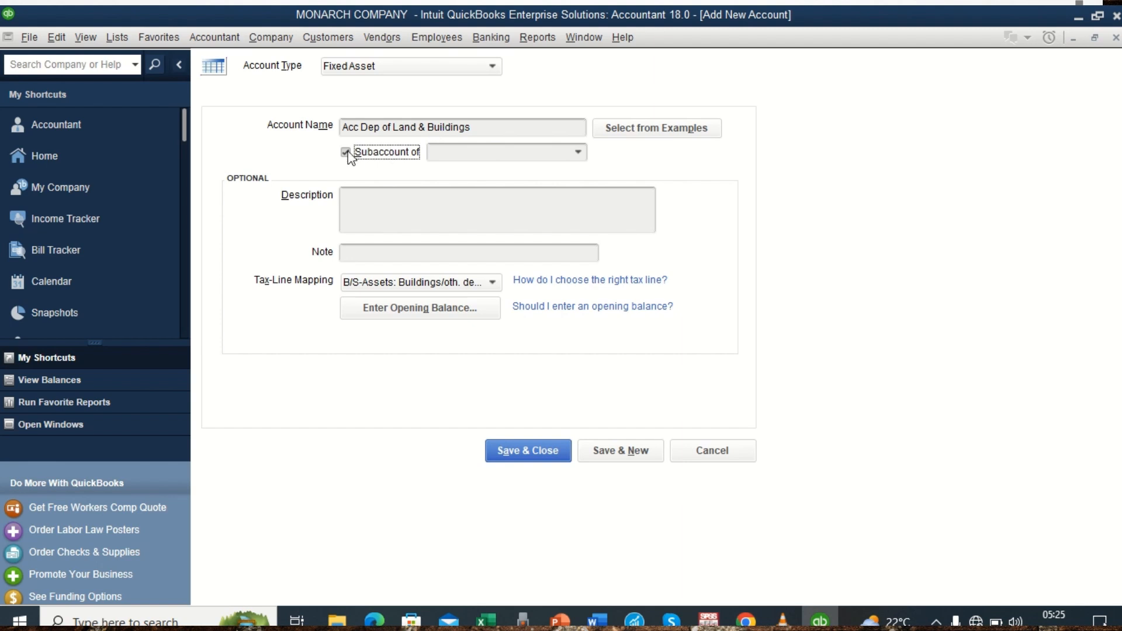
{"action": "left_click", "coordinate": [578, 154]}
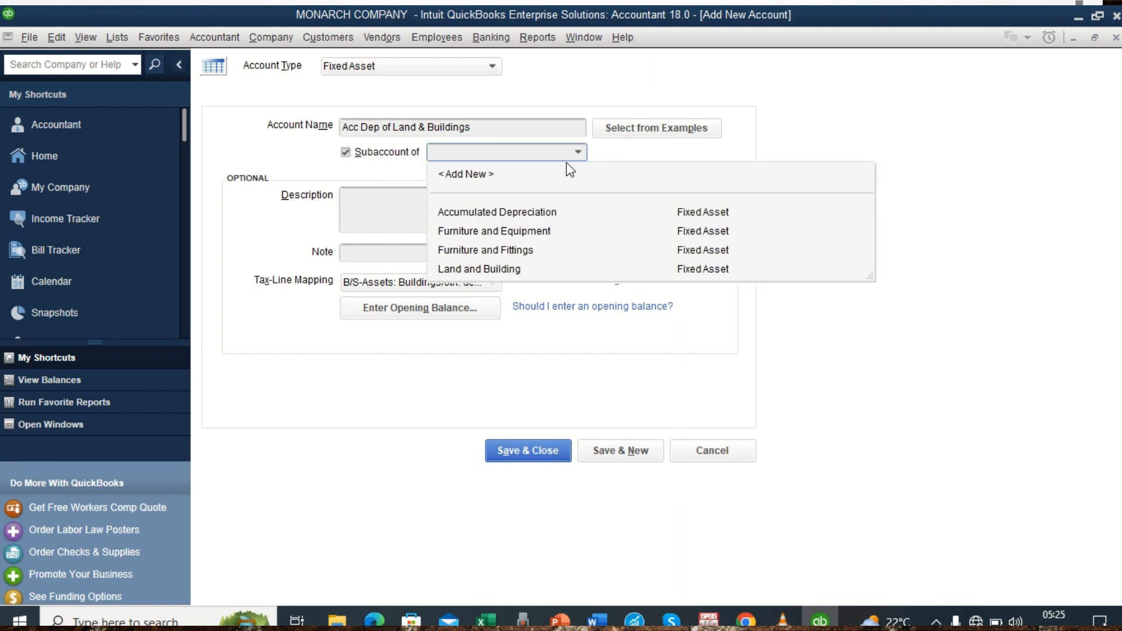
{"action": "left_click", "coordinate": [500, 270]}
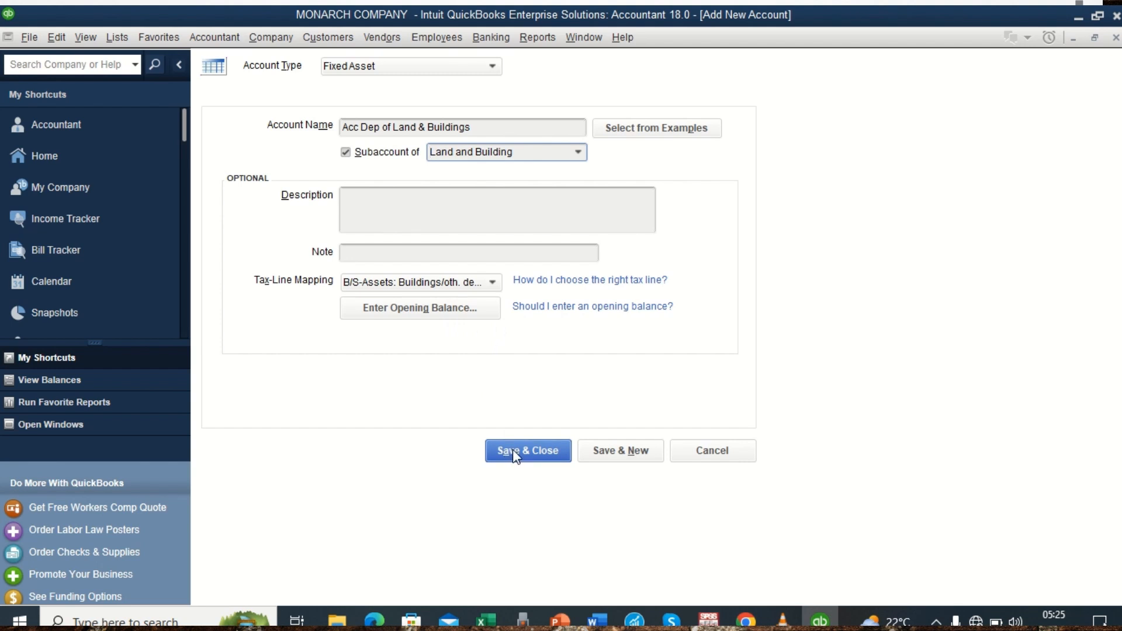
{"action": "left_click", "coordinate": [608, 453]}
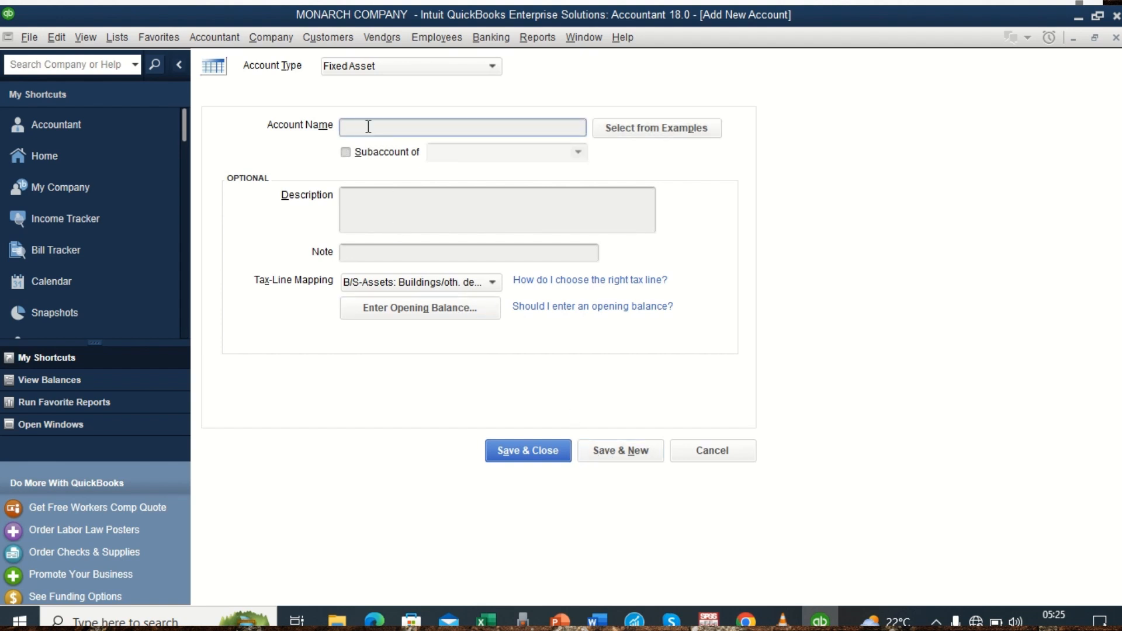
Name the next fixed asset account "Acc Dep of Furniture & Fittings".
{"action": "type", "text": "Acc"}
{"action": "type", "text": " Dep"}
{"action": "type", "text": " of "}
{"action": "type", "text": "Furn"}
{"action": "type", "text": "itite"}
{"action": "key", "text": "BackSpace"}
{"action": "key", "text": "BackSpace"}
{"action": "key", "text": "BackSpace"}
{"action": "key", "text": "BackSpace"}
{"action": "type", "text": "ture and"}
{"action": "key", "text": "BackSpace"}
{"action": "key", "text": "BackSpace"}
{"action": "key", "text": "BackSpace"}
{"action": "key", "text": "BackSpace"}
{"action": "type", "text": "& Fittings"}
Make Acc Dep of Furniture & Fittings a subaccount of Furniture and Fittings, save it, and discard the blank account form that follows.
{"action": "left_click", "coordinate": [381, 154]}
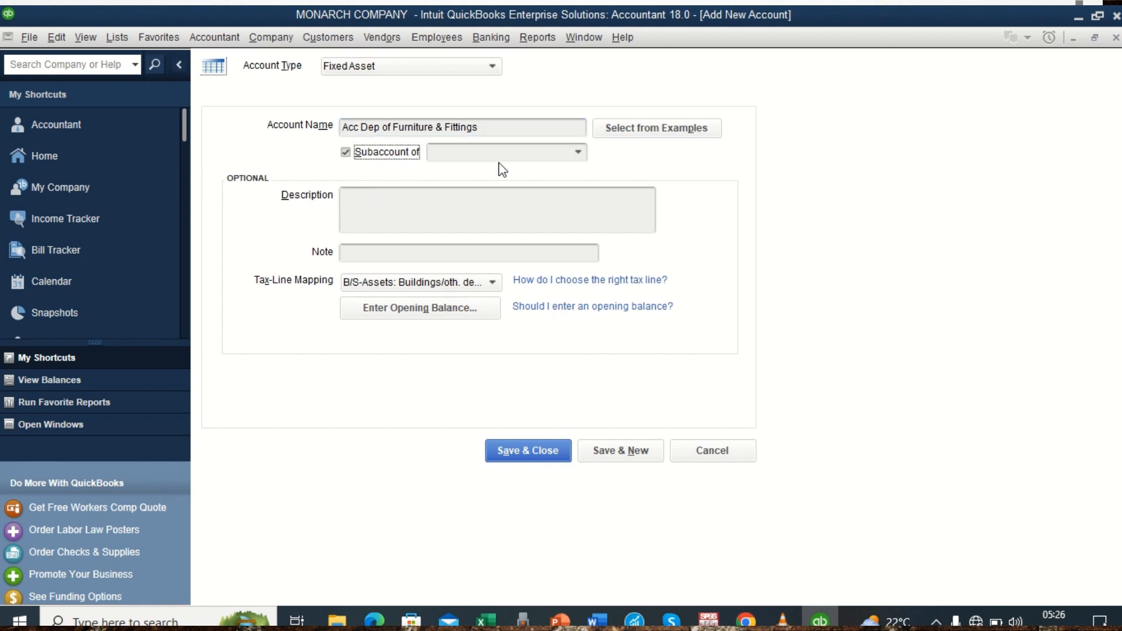
{"action": "left_click", "coordinate": [578, 153]}
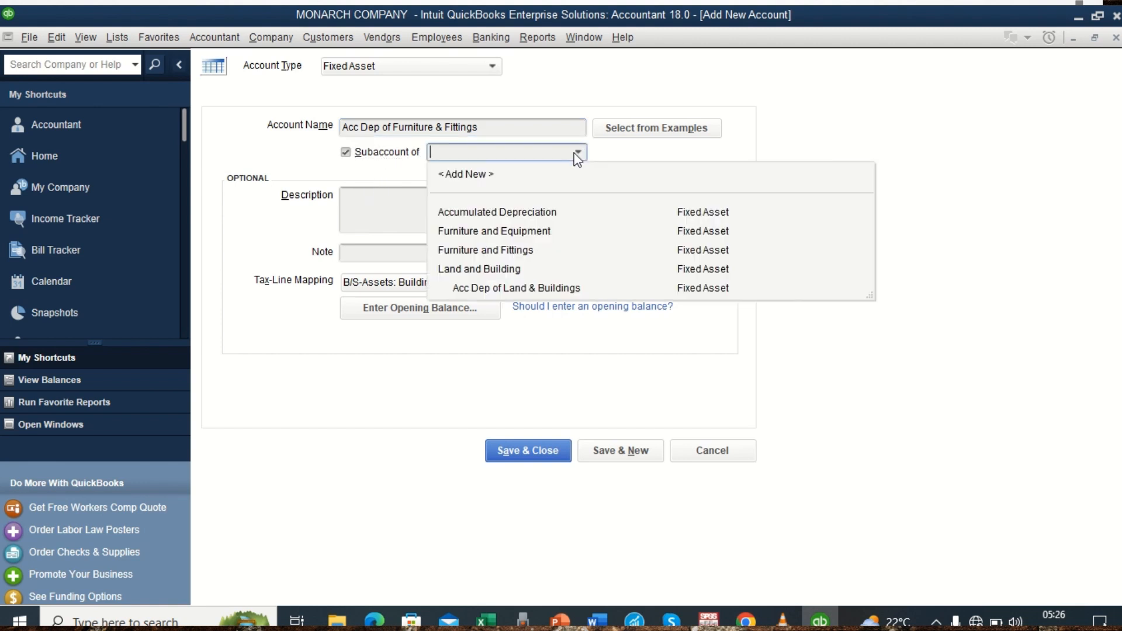
{"action": "left_click", "coordinate": [486, 251]}
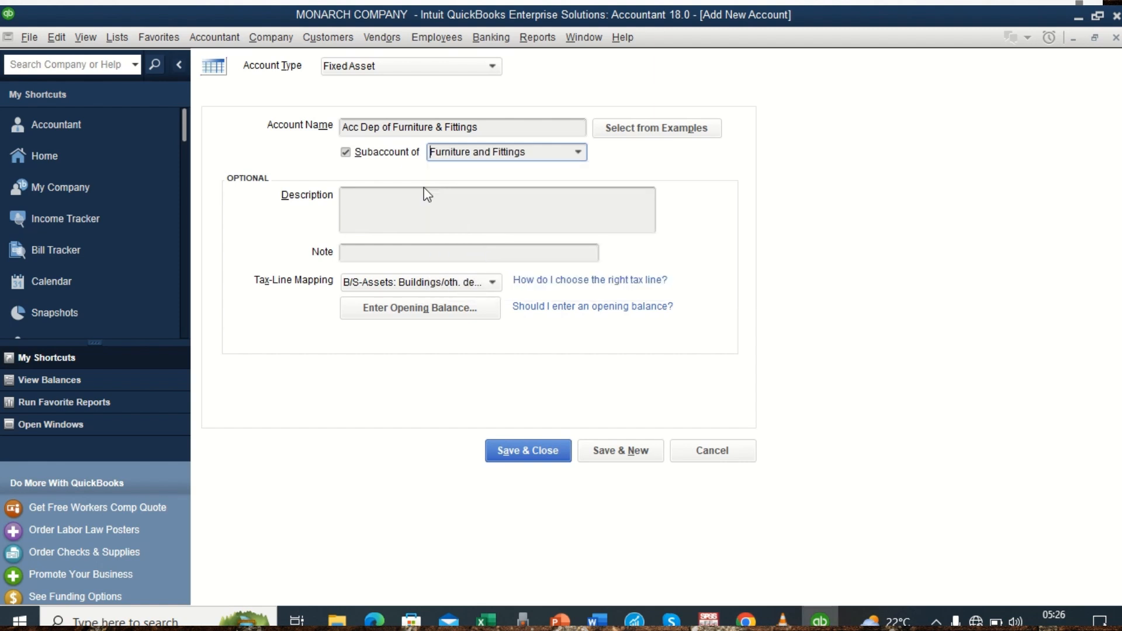
{"action": "left_click", "coordinate": [598, 451]}
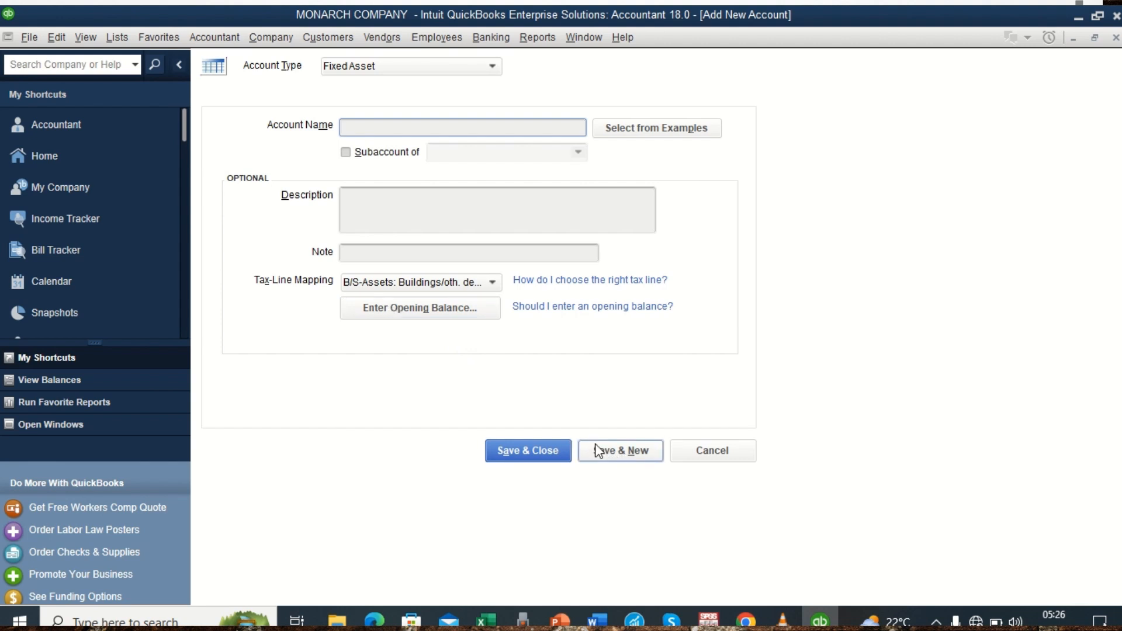
{"action": "left_click", "coordinate": [699, 451]}
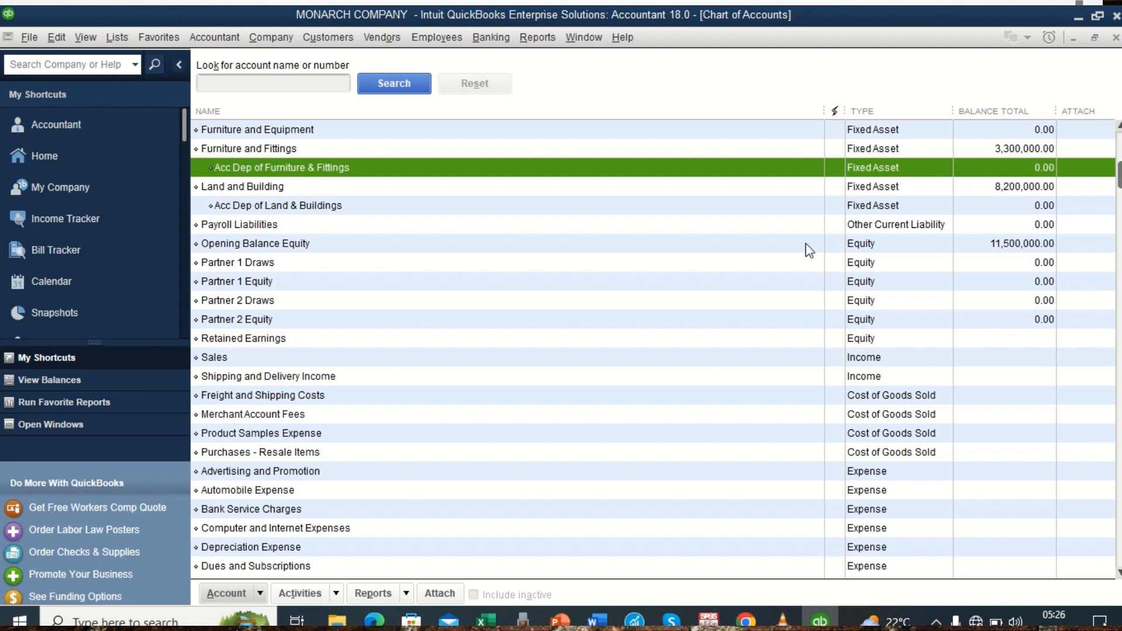
Start a general journal entry, dismiss the numbering notice, and check the accumulated depreciation amounts in the Word trial balance.
{"action": "left_click", "coordinate": [214, 38]}
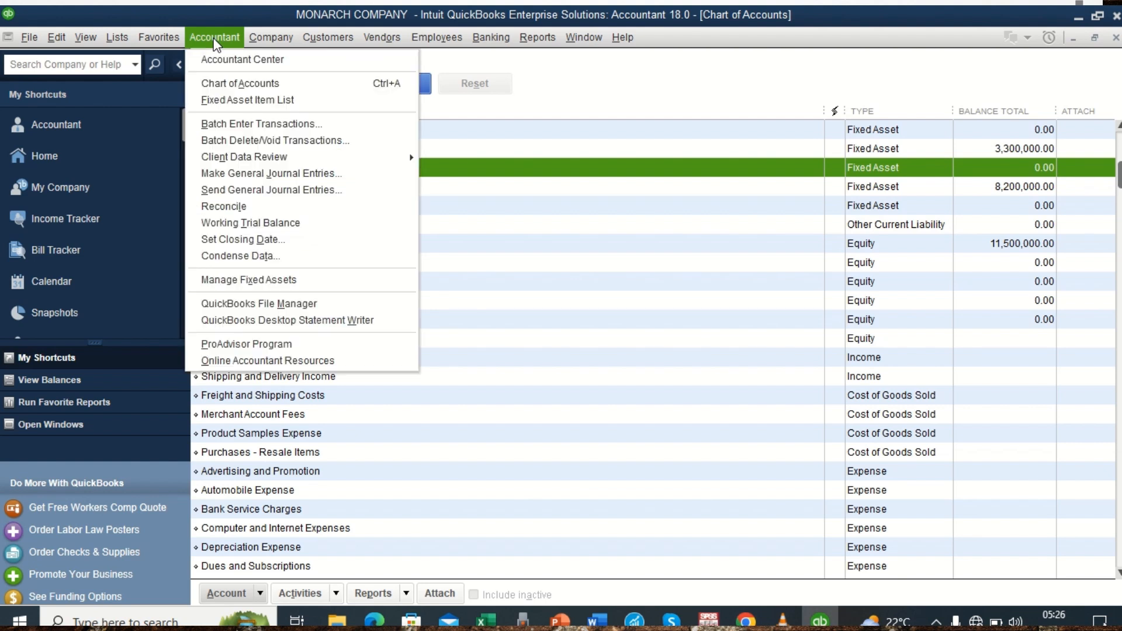
{"action": "left_click", "coordinate": [233, 174]}
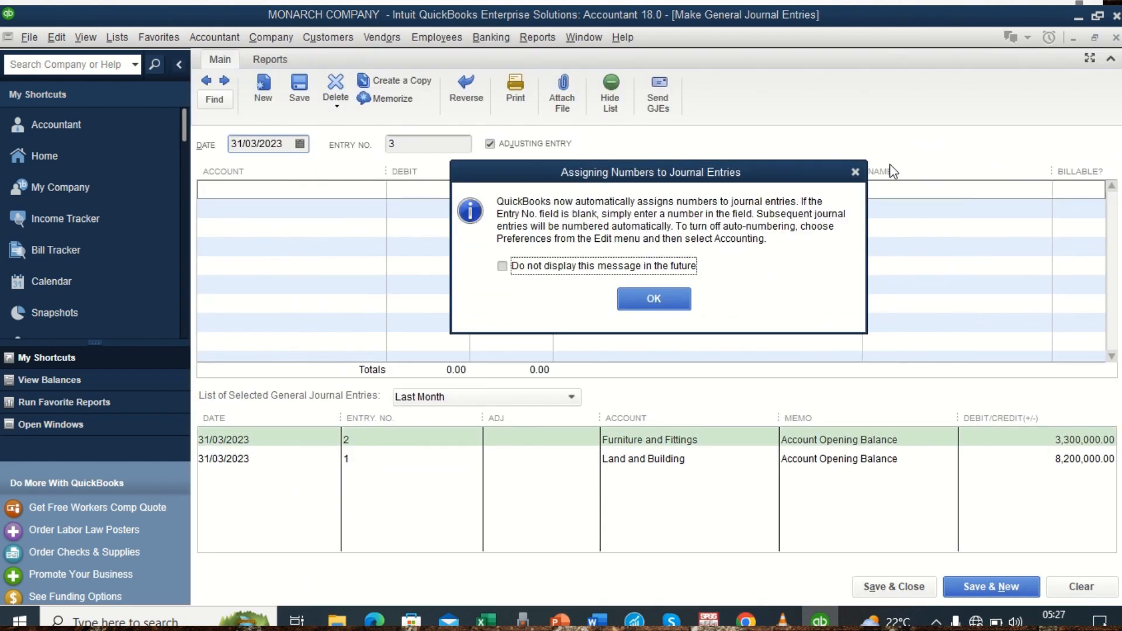
{"action": "left_click", "coordinate": [853, 172]}
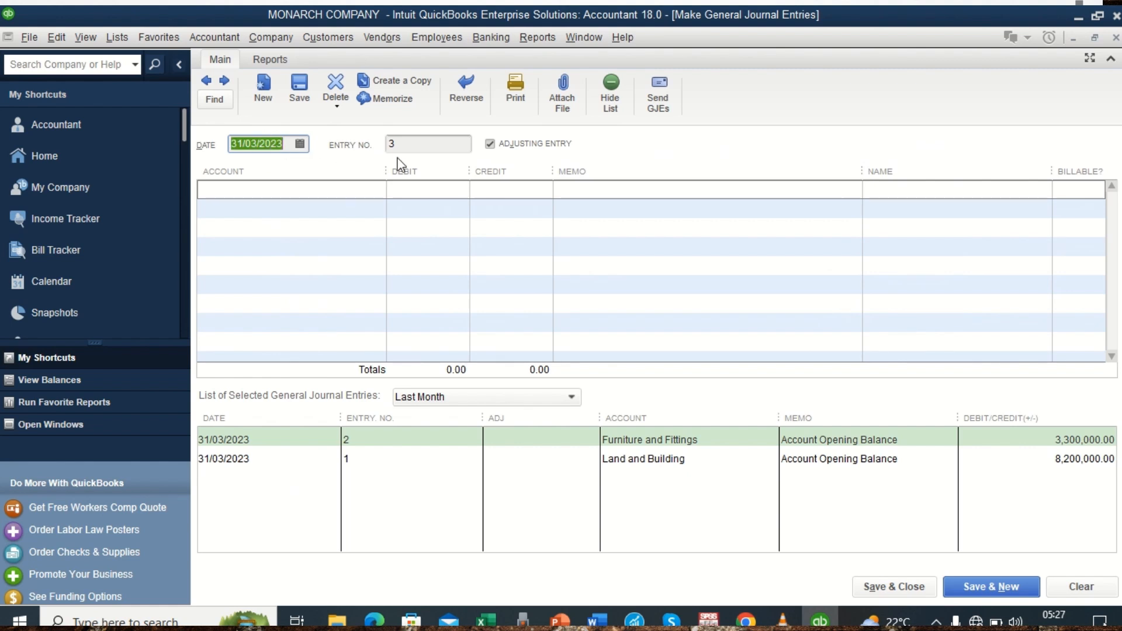
{"action": "left_click", "coordinate": [334, 189]}
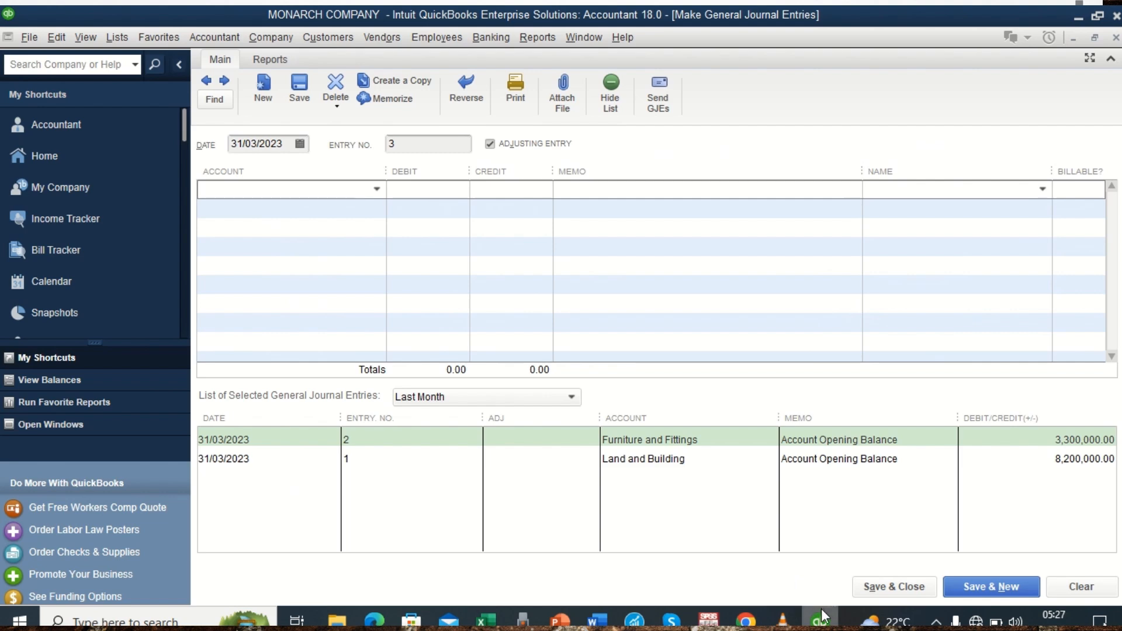
{"action": "mouse_move", "coordinate": [820, 620]}
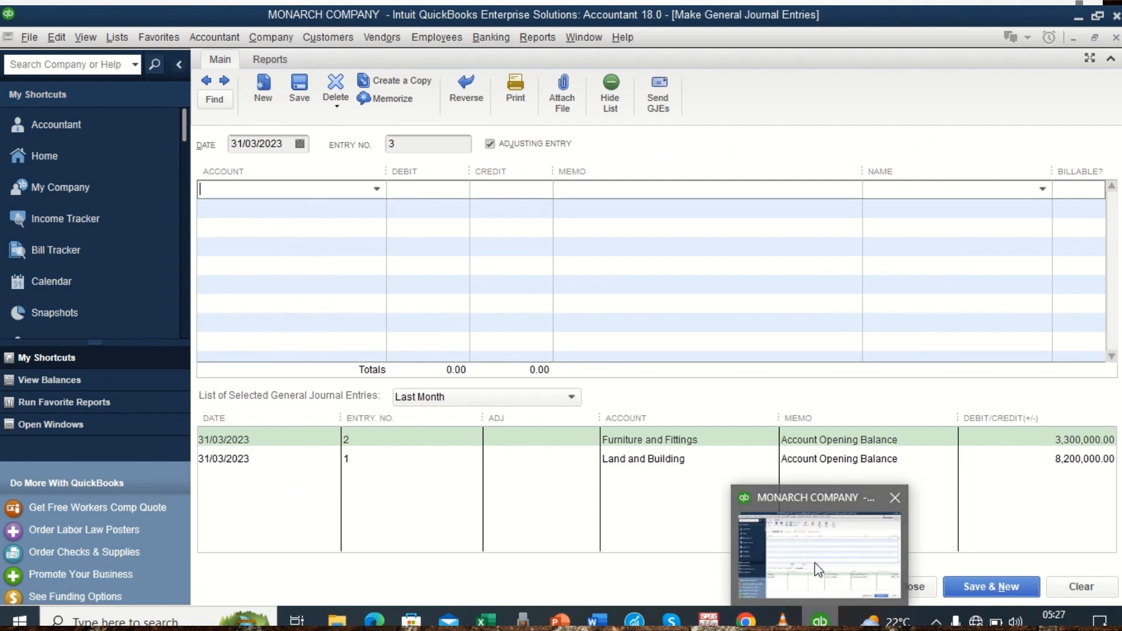
{"action": "left_click", "coordinate": [597, 619]}
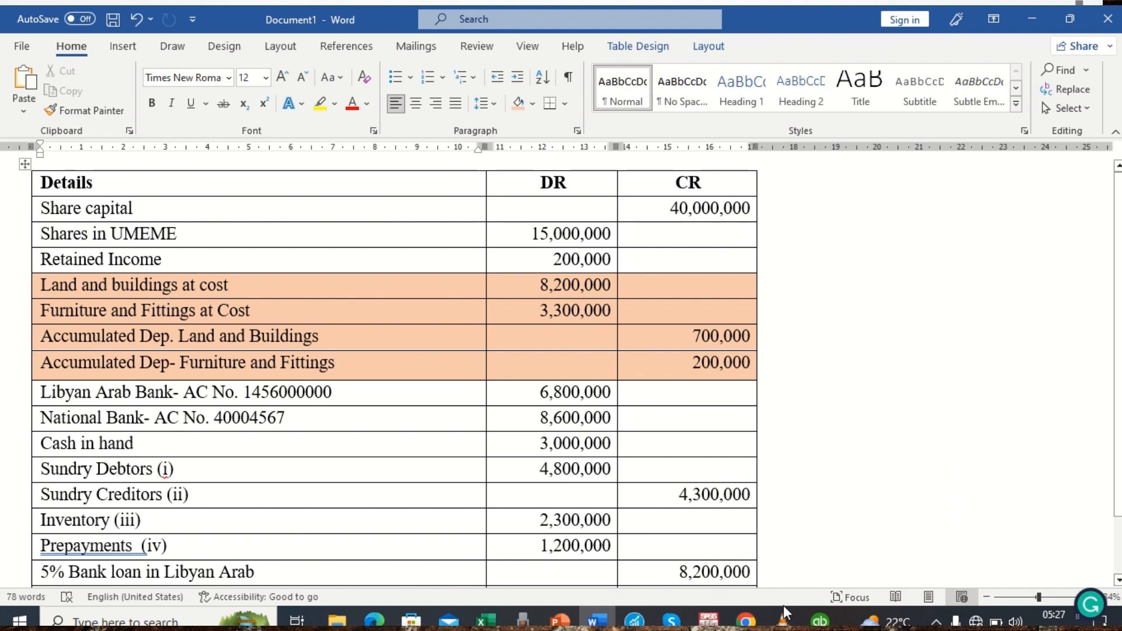
{"action": "left_click", "coordinate": [820, 620]}
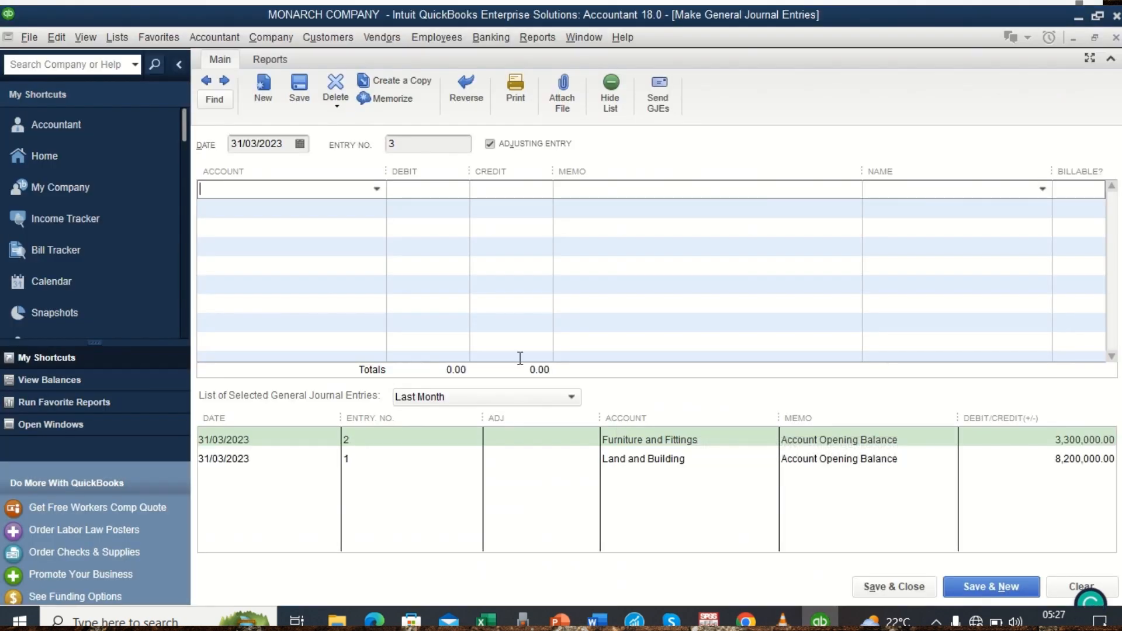
Credit Acc Dep of Land & Buildings with 700,000 on the first journal line, checking the amount against the Word table.
{"action": "left_click", "coordinate": [376, 189]}
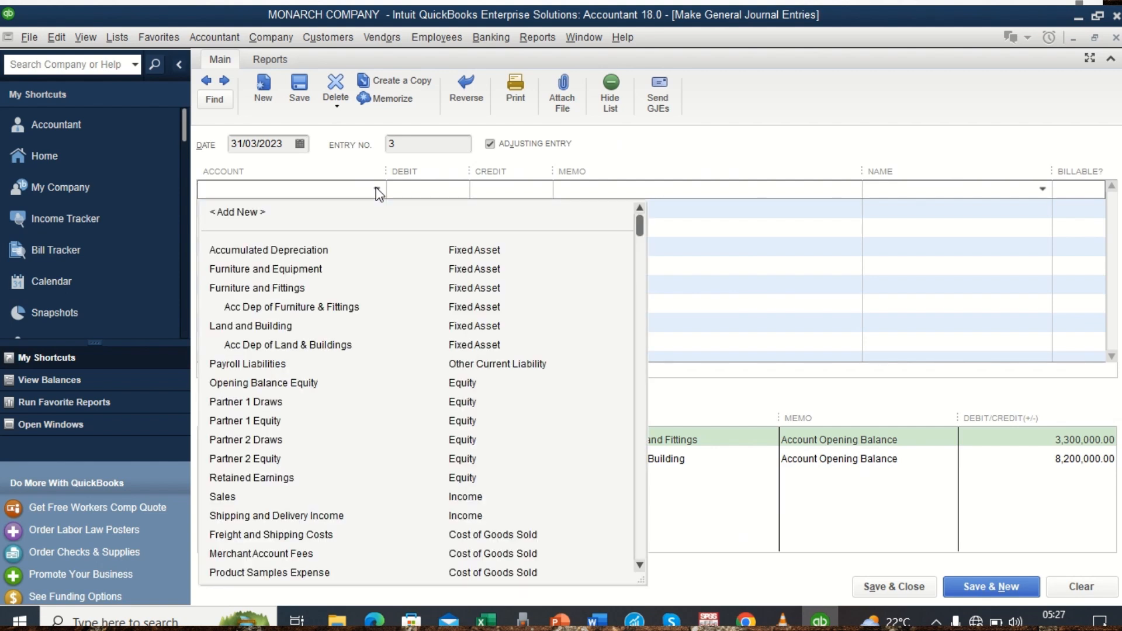
{"action": "left_click", "coordinate": [287, 345]}
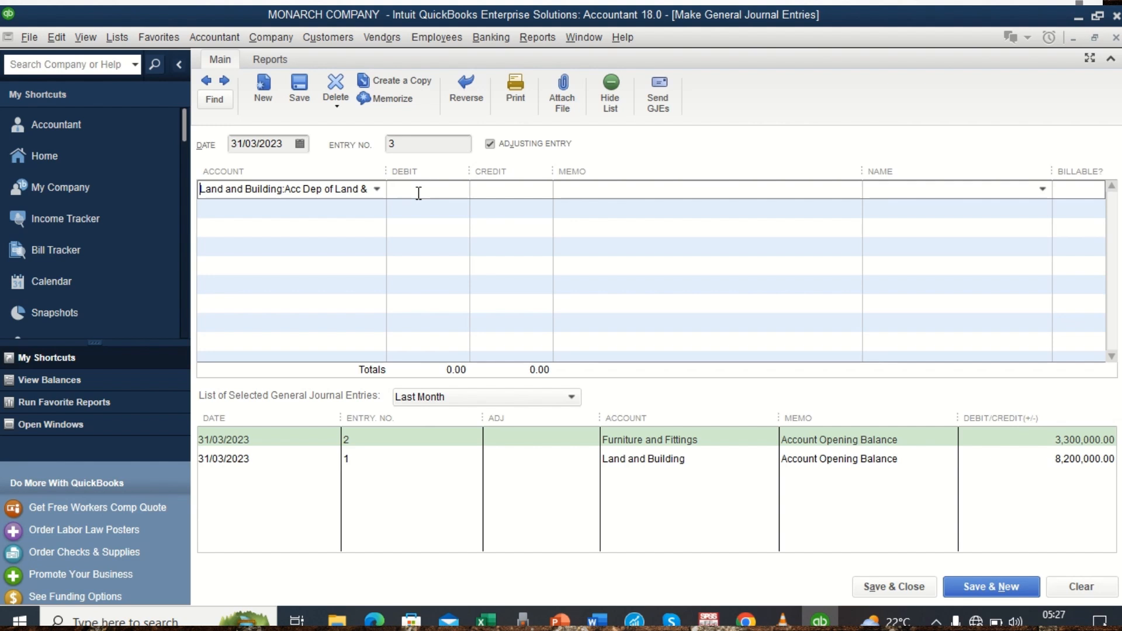
{"action": "left_click", "coordinate": [513, 190]}
{"action": "key", "text": "alt+Tab"}
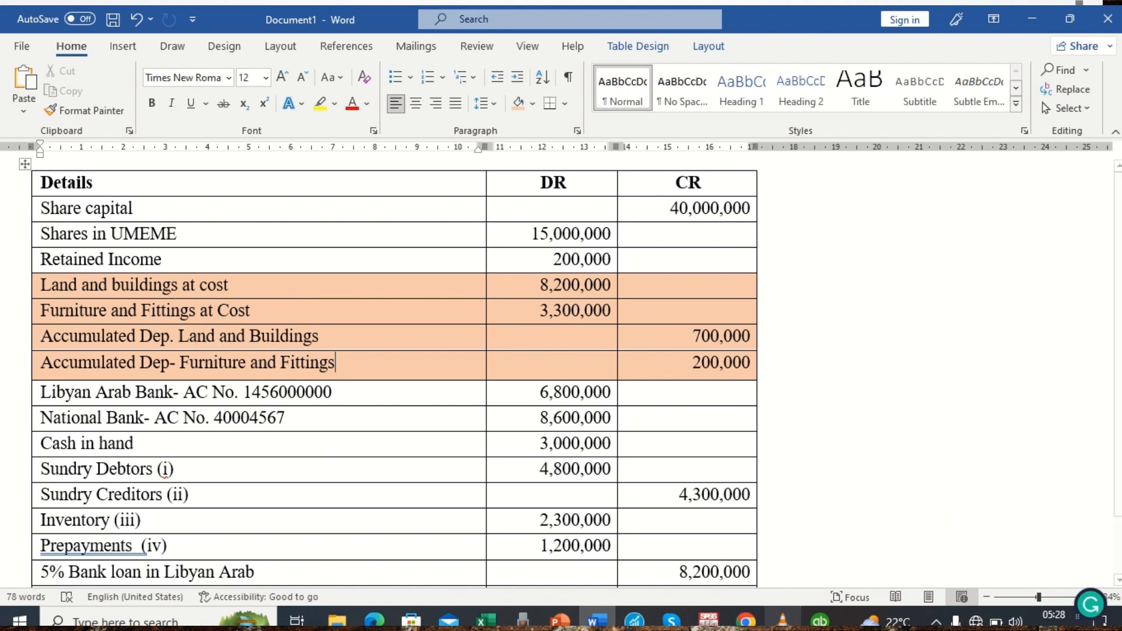
{"action": "key", "text": "alt+Tab"}
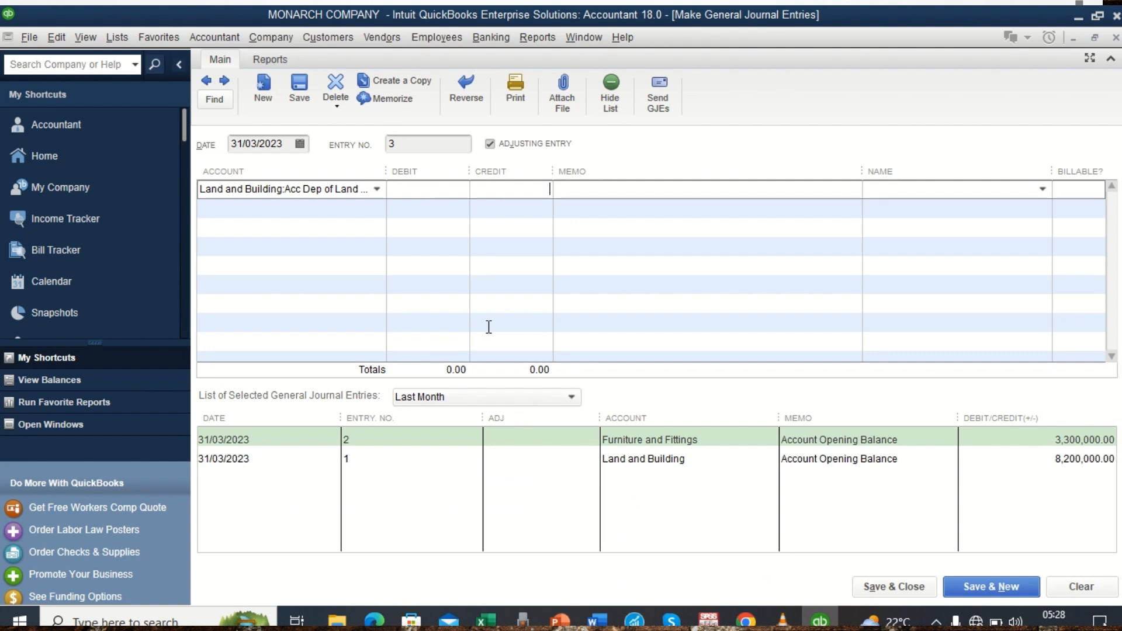
{"action": "type", "text": "700000"}
Assign the balancing 700,000 debit to Opening Balance Equity, save the entry, and start a new one, dismissing the fixed asset notice.
{"action": "left_click", "coordinate": [340, 207]}
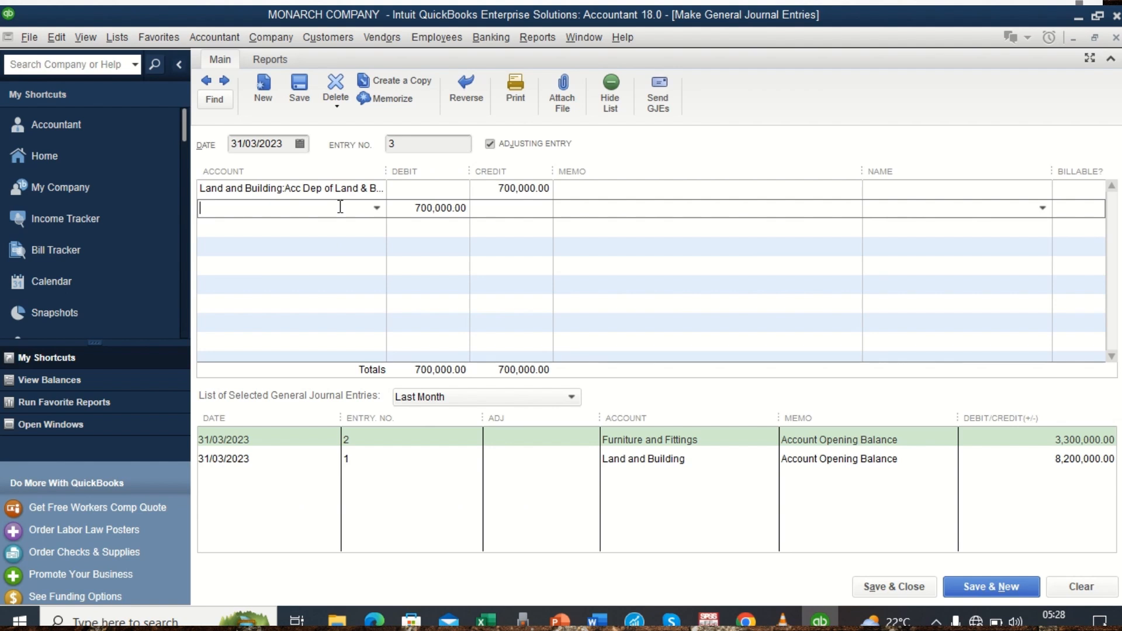
{"action": "left_click", "coordinate": [377, 208]}
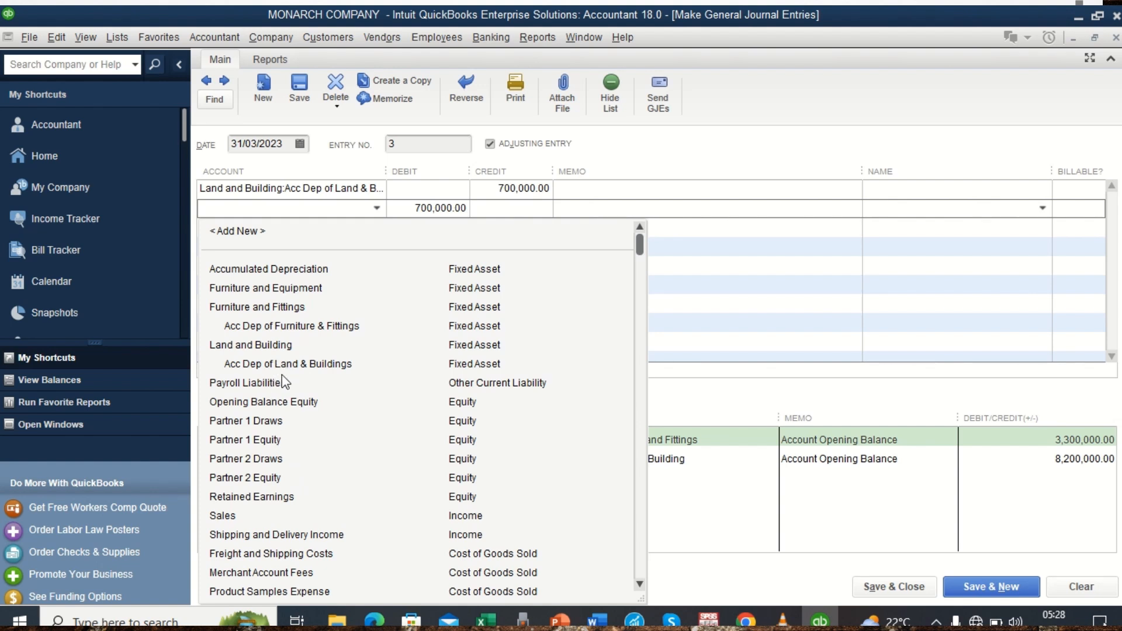
{"action": "type", "text": "Opening Balance Equity"}
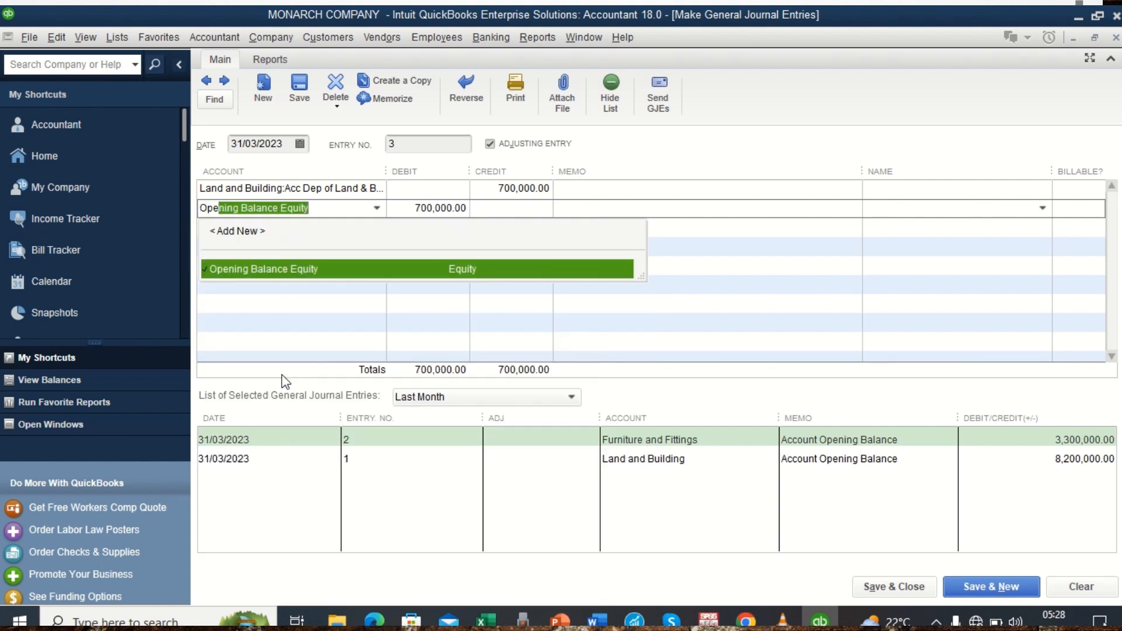
{"action": "left_click", "coordinate": [282, 375]}
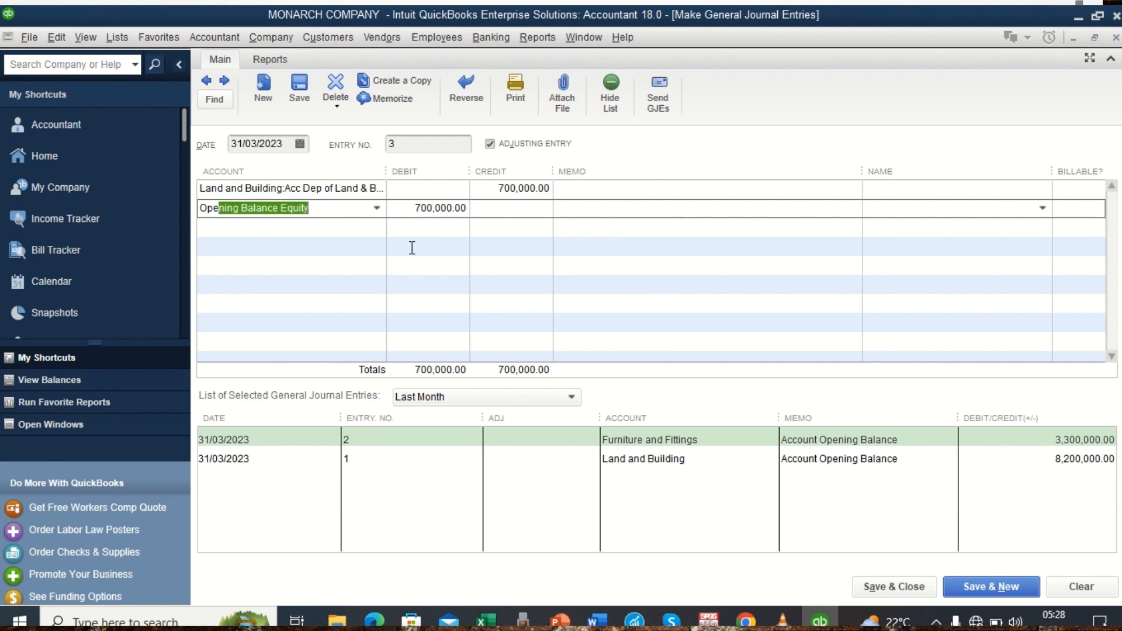
{"action": "left_click", "coordinate": [980, 587]}
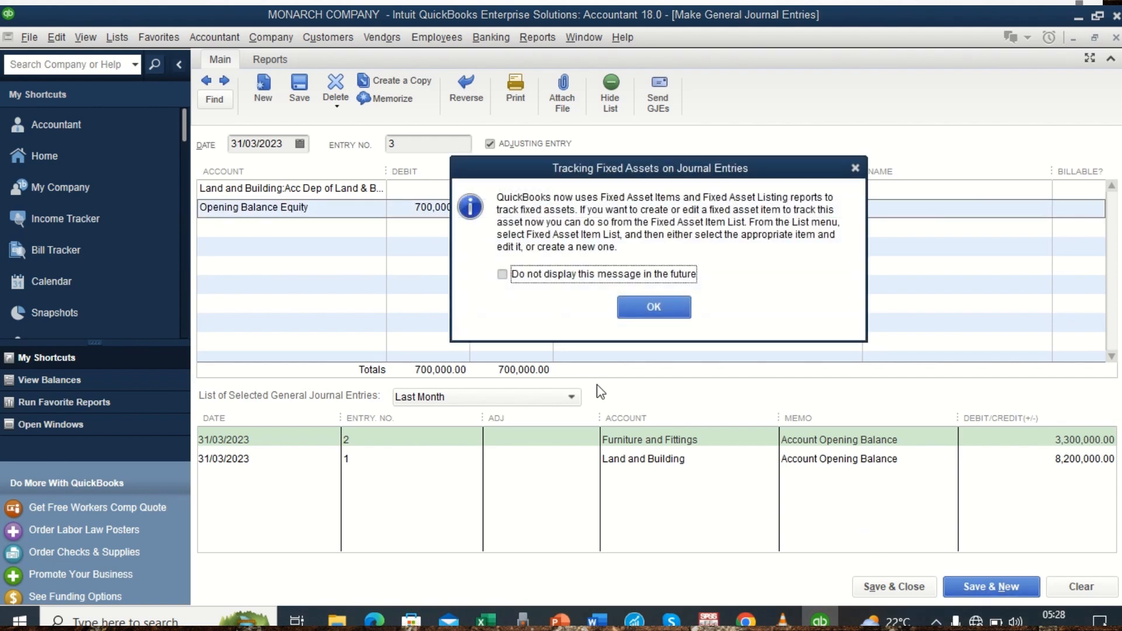
{"action": "left_click", "coordinate": [653, 307]}
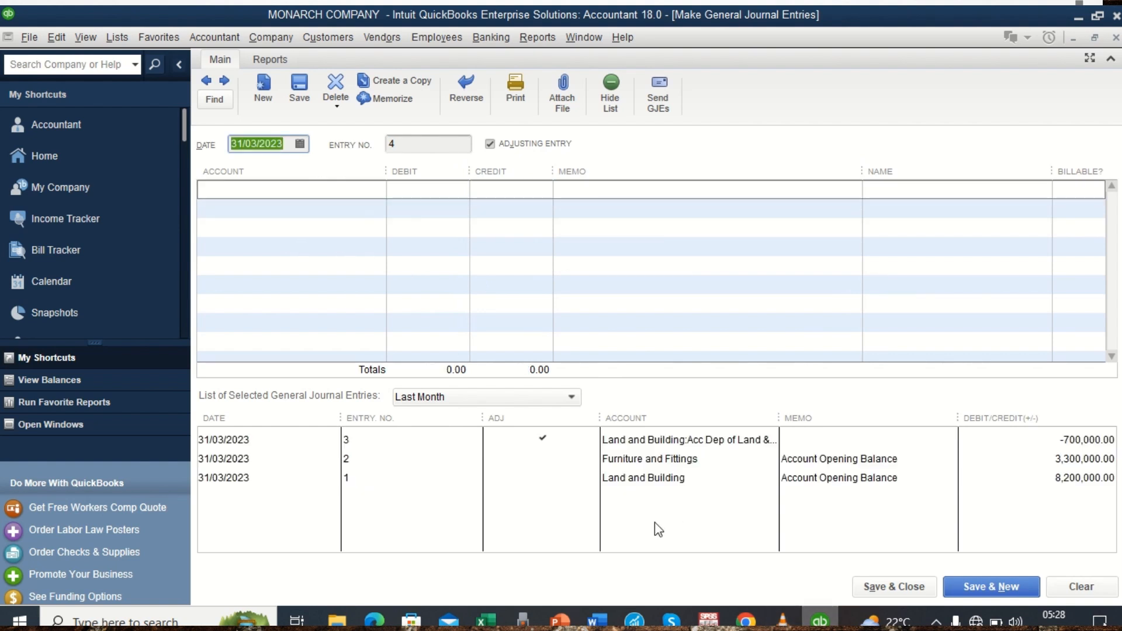
Credit Acc Dep of Furniture & Fittings with 200,000 on the first journal line, checking the amount against the Word trial balance.
{"action": "left_click", "coordinate": [343, 191]}
{"action": "left_click", "coordinate": [377, 190]}
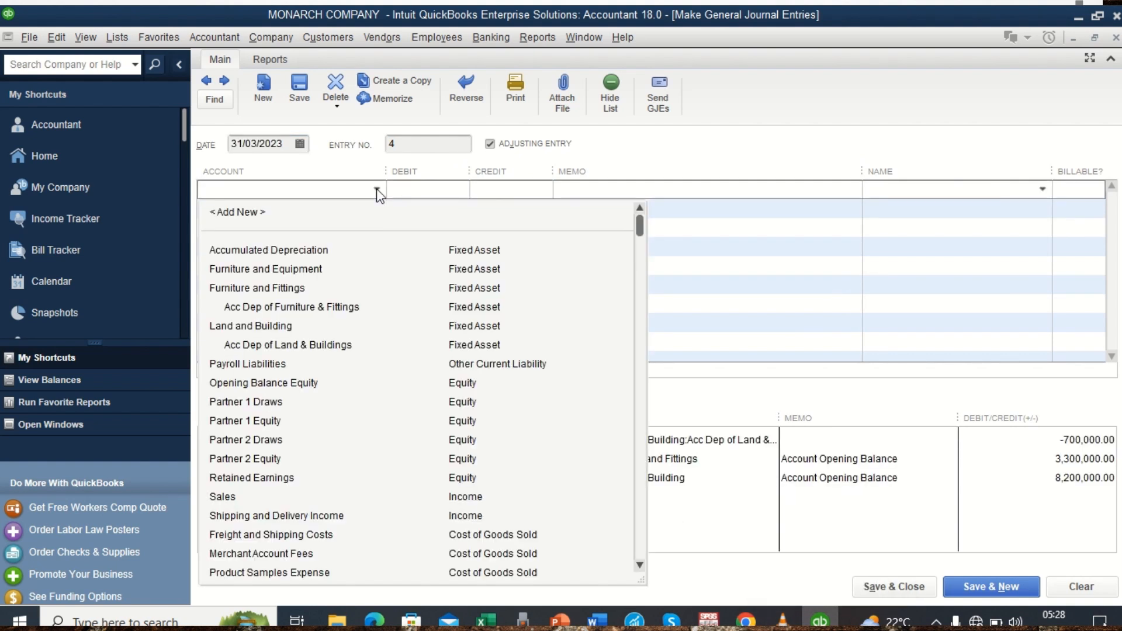
{"action": "left_click", "coordinate": [279, 310]}
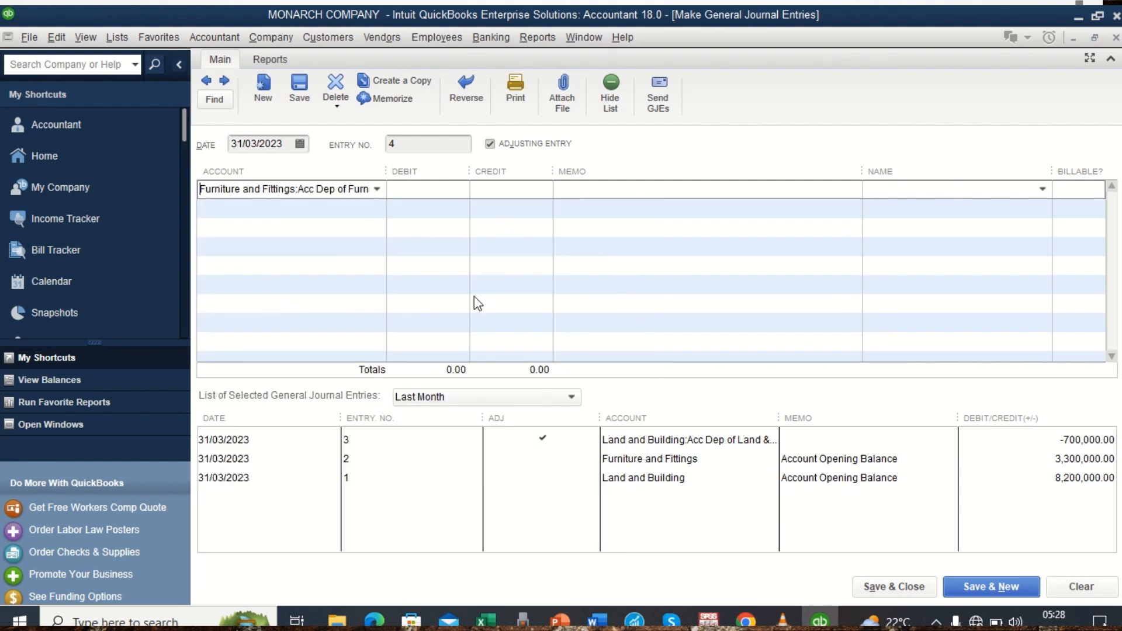
{"action": "left_click", "coordinate": [597, 621]}
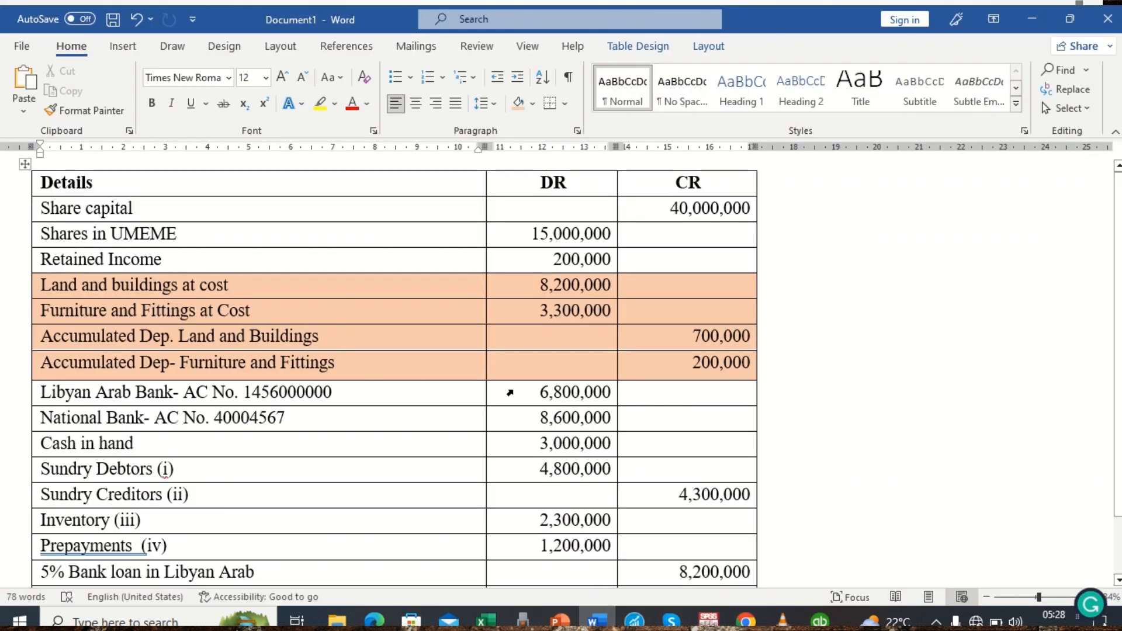
{"action": "key", "text": "alt+Tab"}
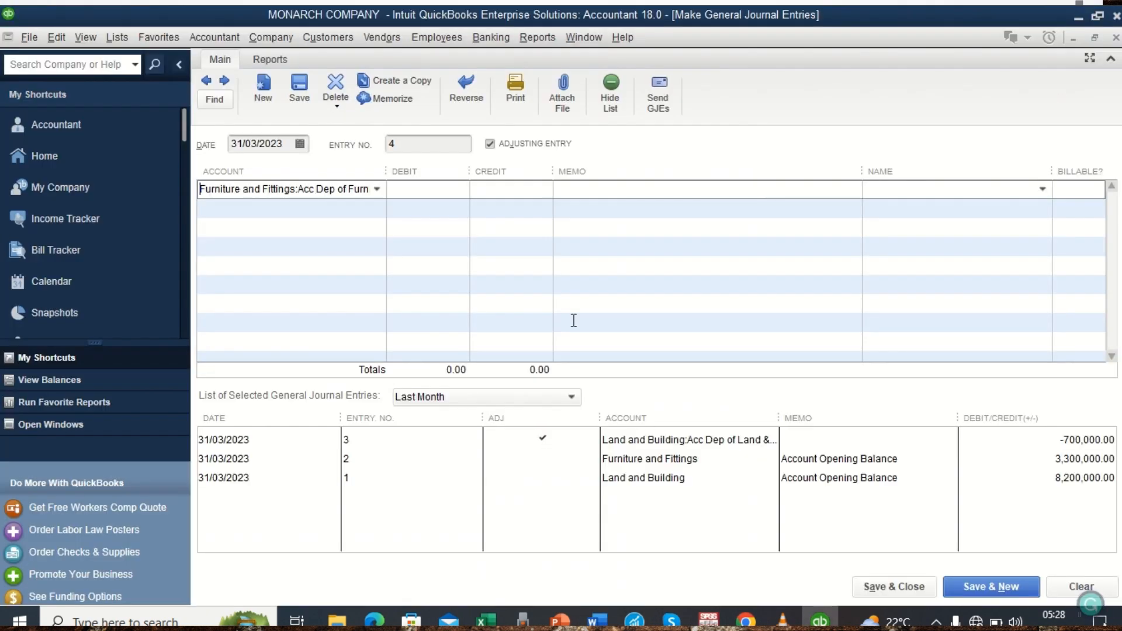
{"action": "left_click", "coordinate": [519, 185]}
{"action": "type", "text": "200000"}
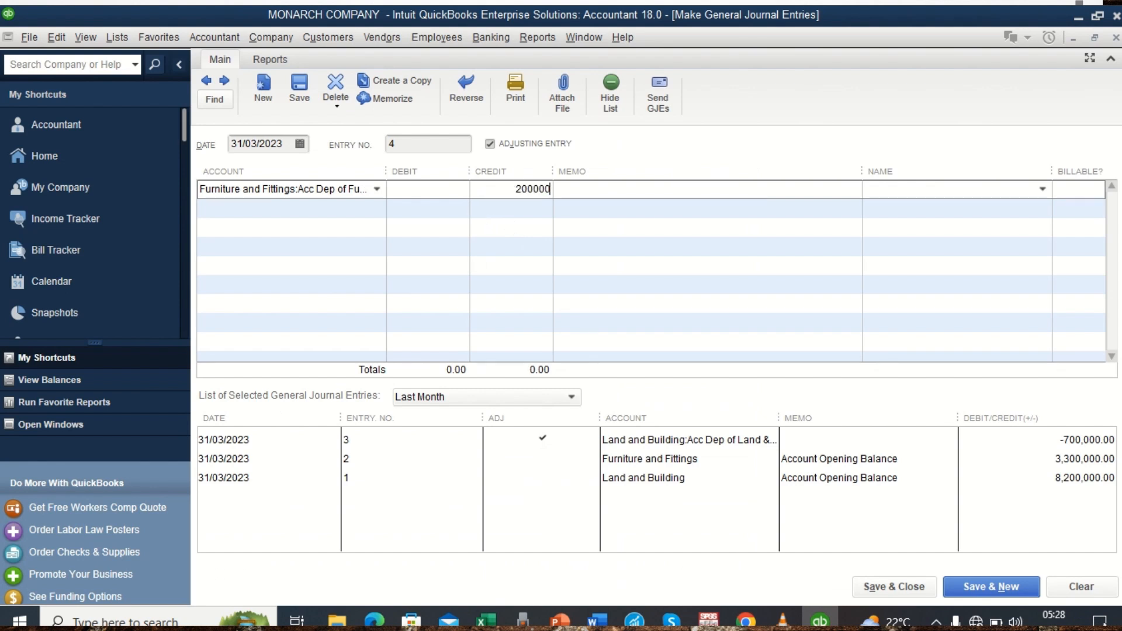
Assign the balancing 200,000 debit to Opening Balance Equity, then save and close the journal entry, dismissing the notice.
{"action": "left_click", "coordinate": [335, 208]}
{"action": "left_click", "coordinate": [377, 209]}
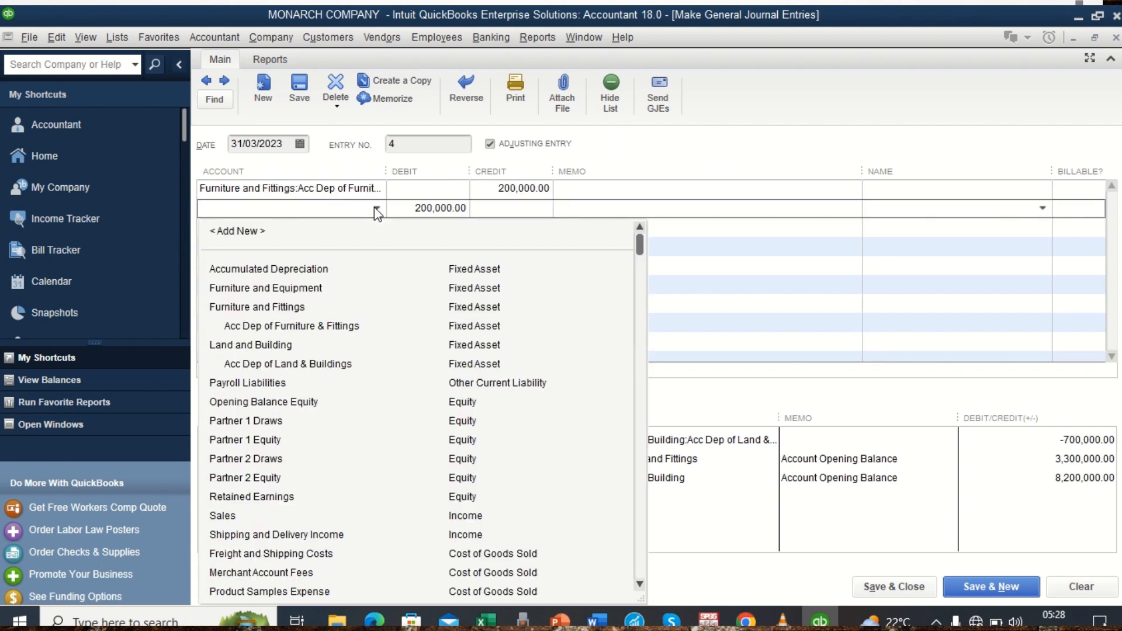
{"action": "type", "text": "Opening Balance Equity"}
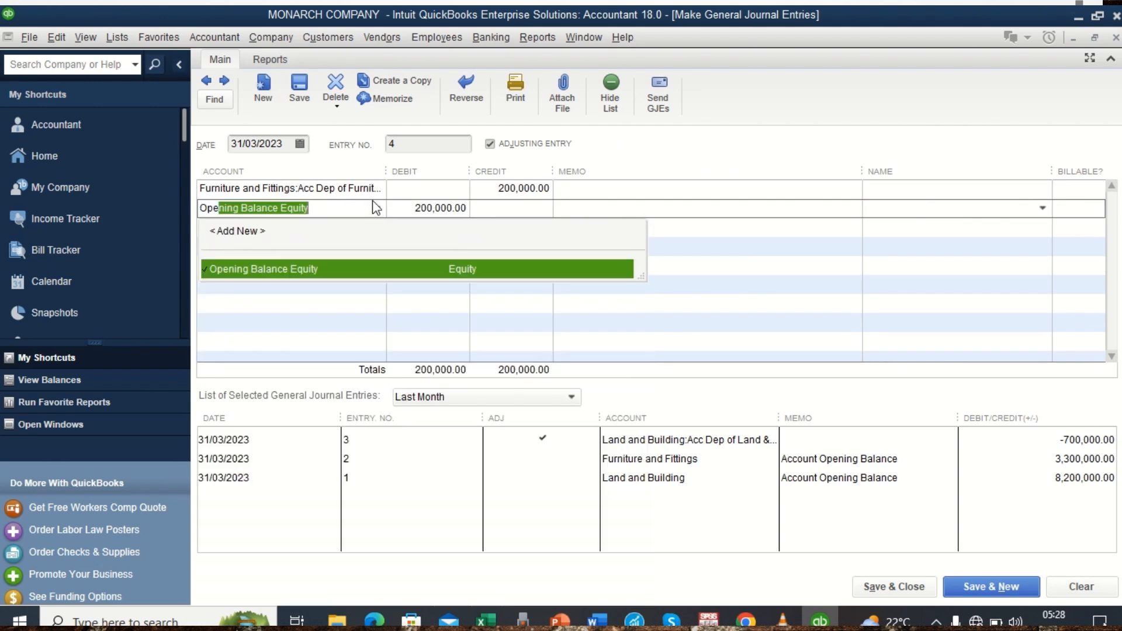
{"action": "key", "text": "Return"}
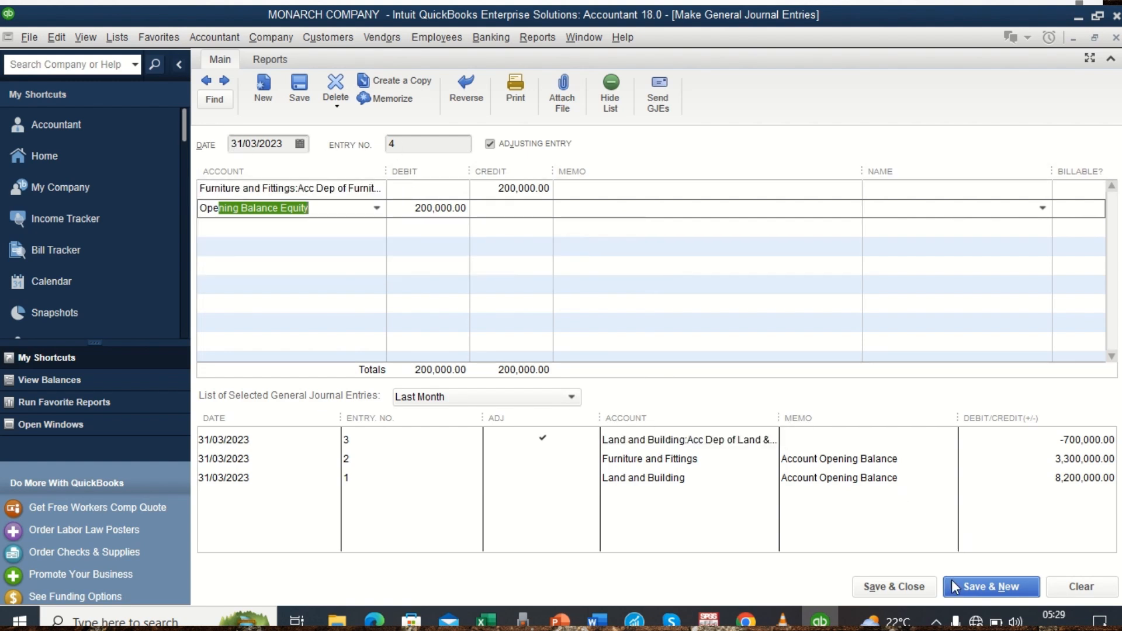
{"action": "left_click", "coordinate": [909, 587]}
{"action": "left_click", "coordinate": [685, 317]}
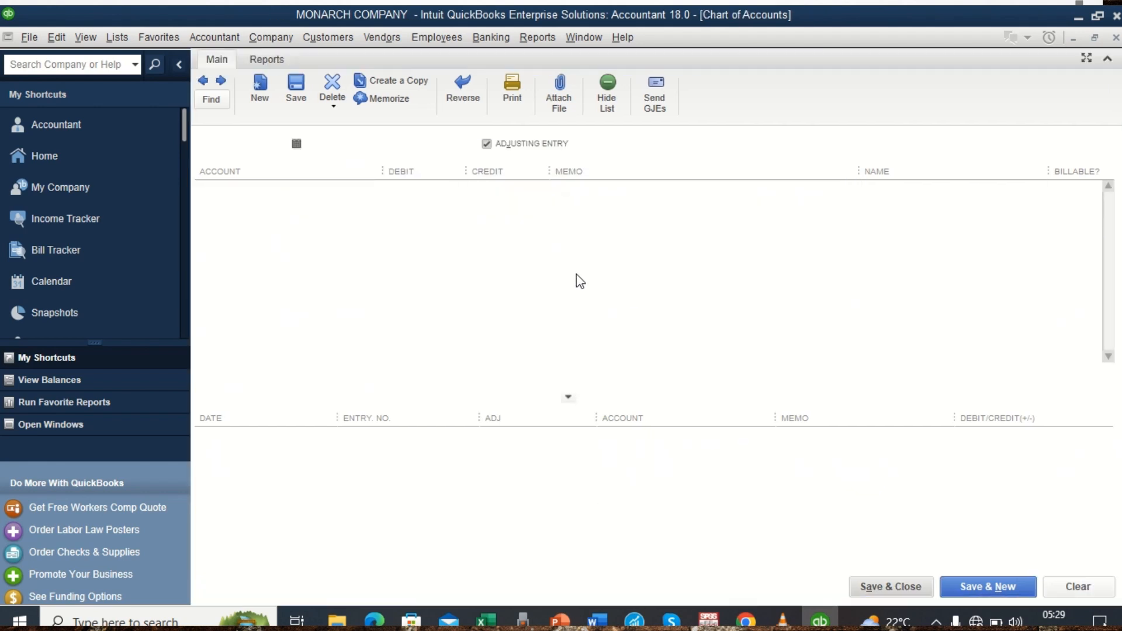
Compare the Furniture and Fittings and Land and Building balances in the chart of accounts with the Word trial balance figures.
{"action": "scroll", "coordinate": [281, 165], "scroll_direction": "up", "scroll_amount": 1}
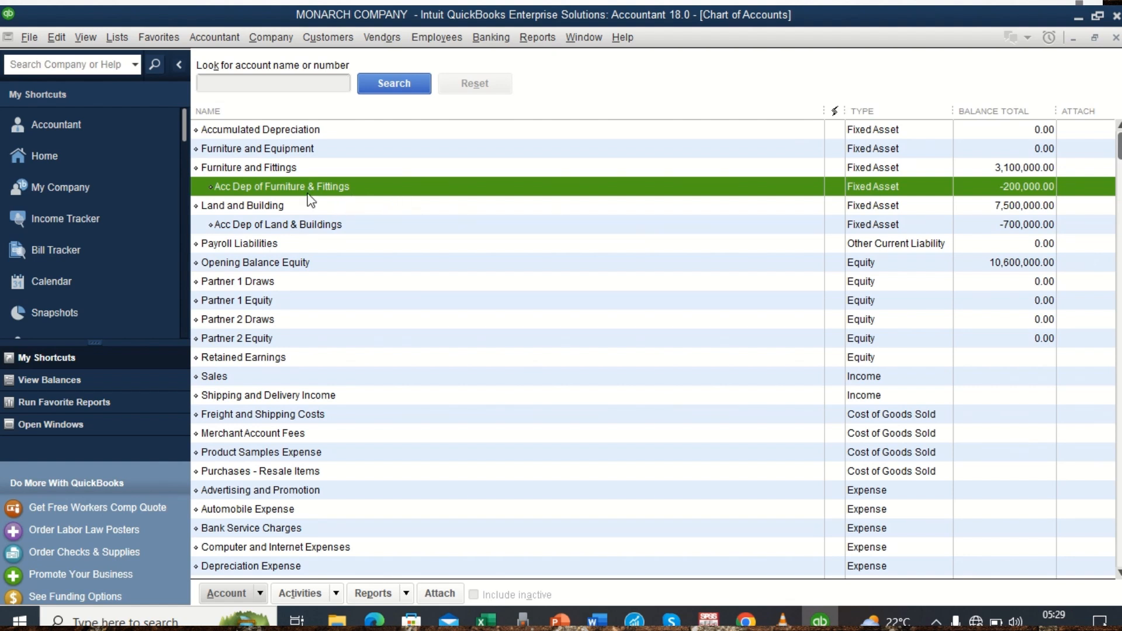
{"action": "left_click", "coordinate": [243, 167]}
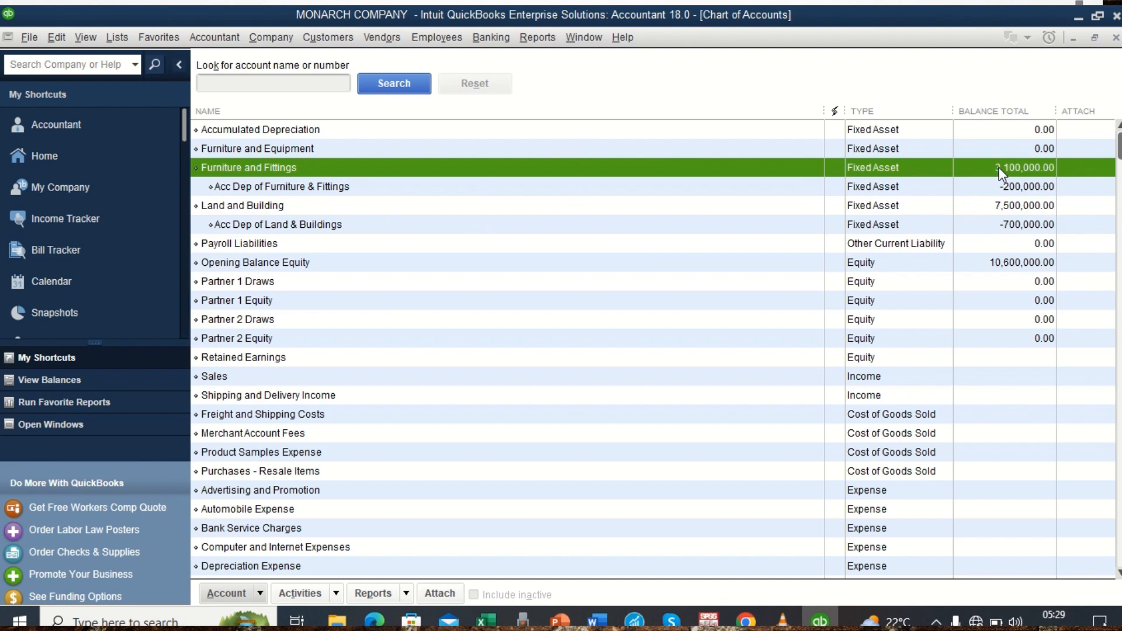
{"action": "left_click", "coordinate": [597, 619]}
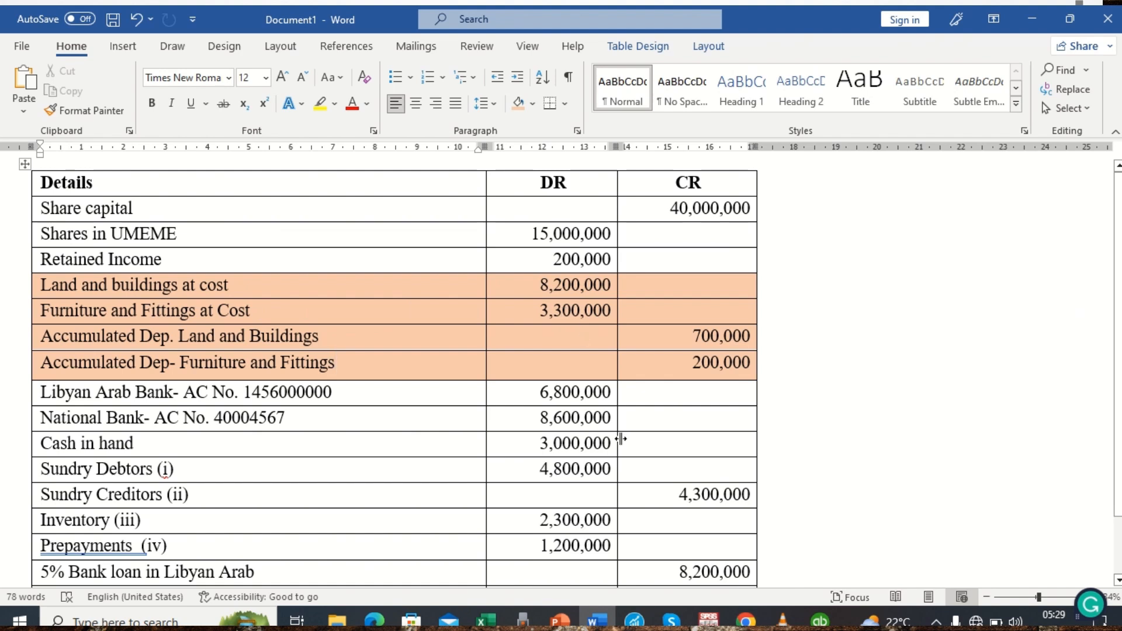
{"action": "left_click", "coordinate": [820, 619]}
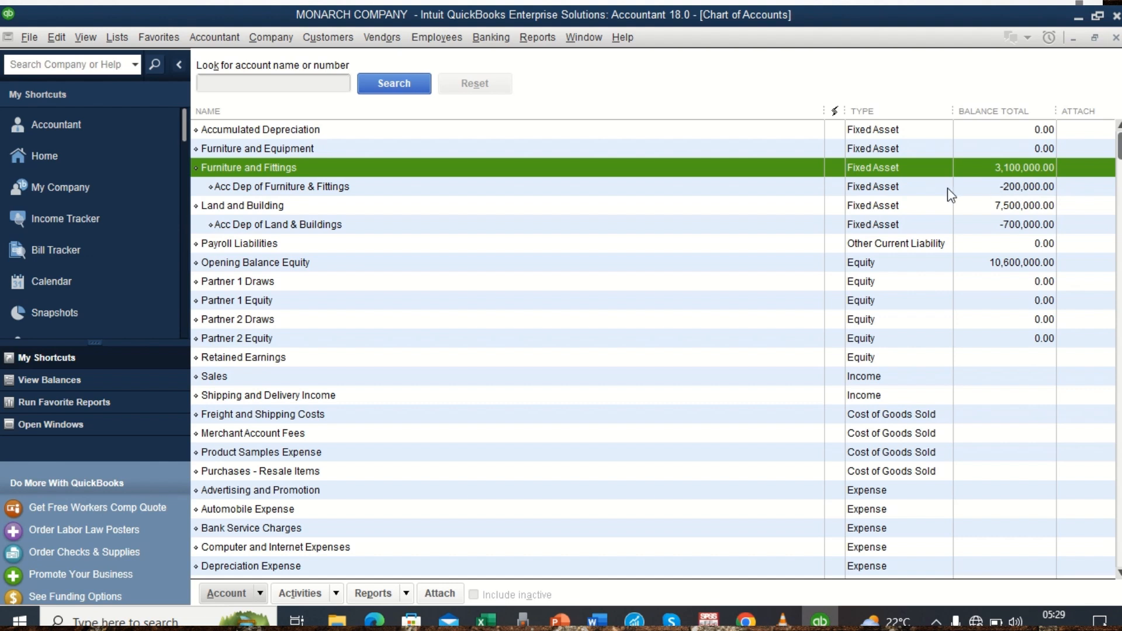
{"action": "left_click", "coordinate": [236, 207]}
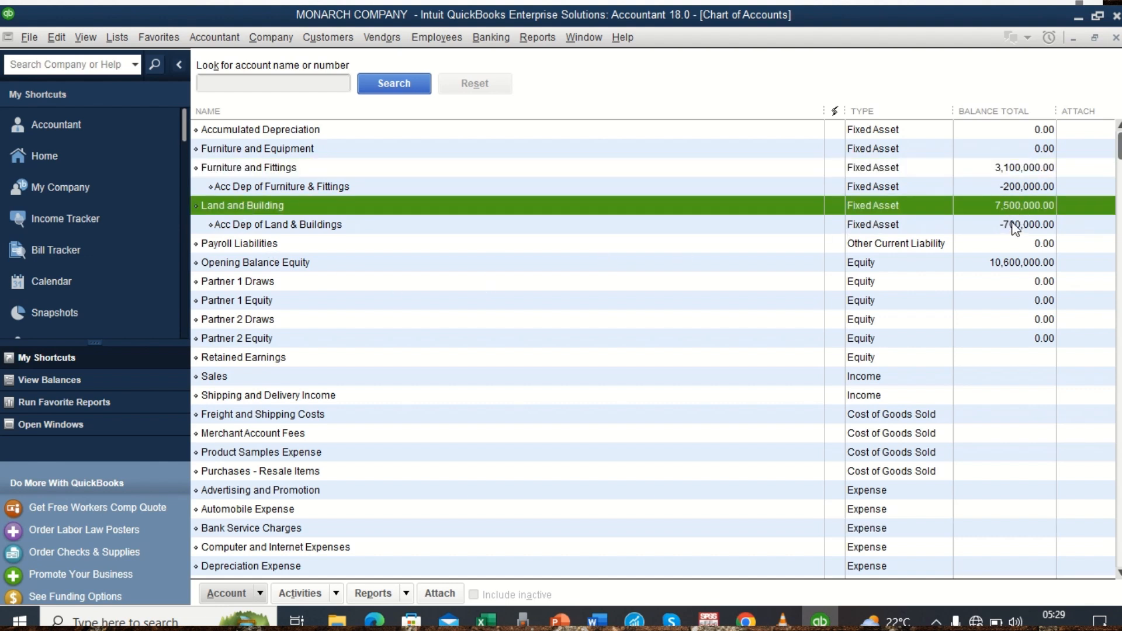
{"action": "left_click", "coordinate": [596, 620]}
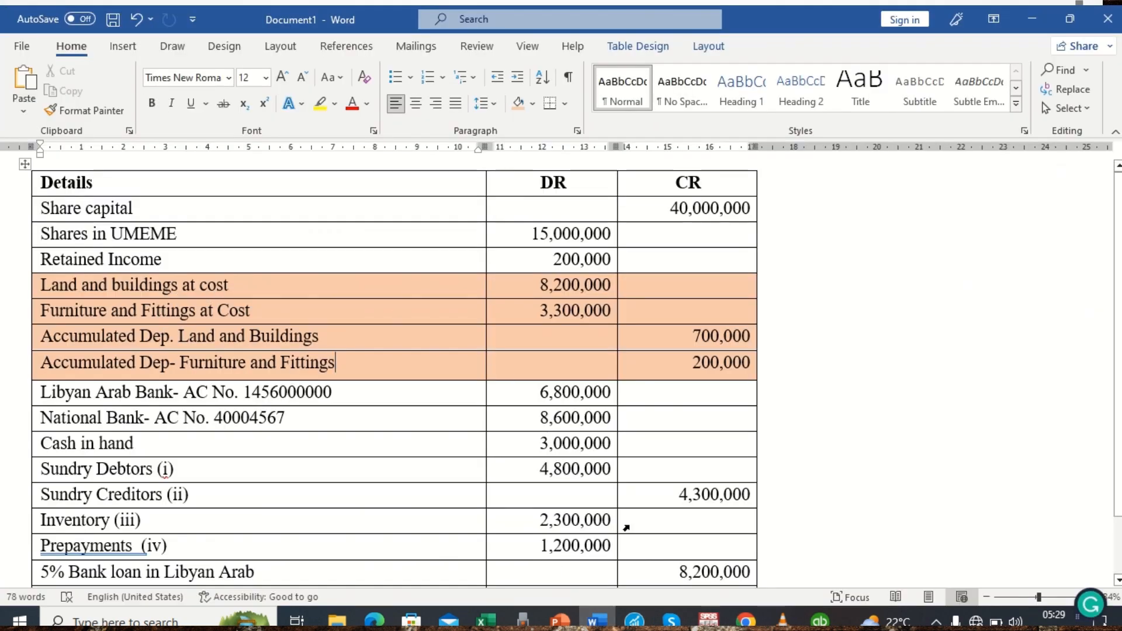
{"action": "left_click", "coordinate": [821, 621]}
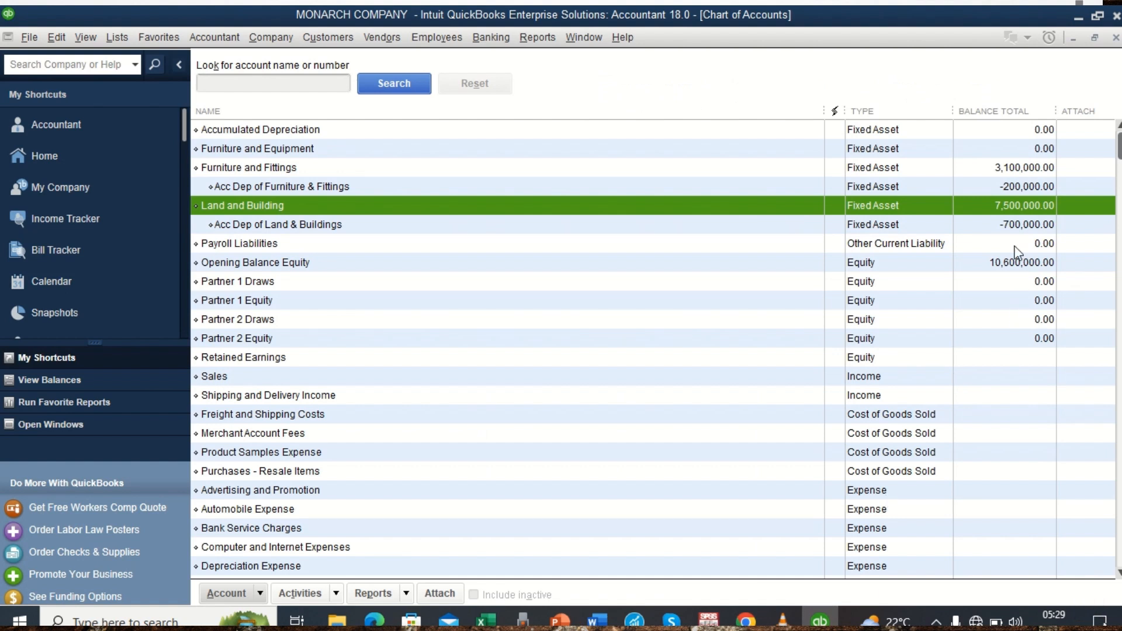